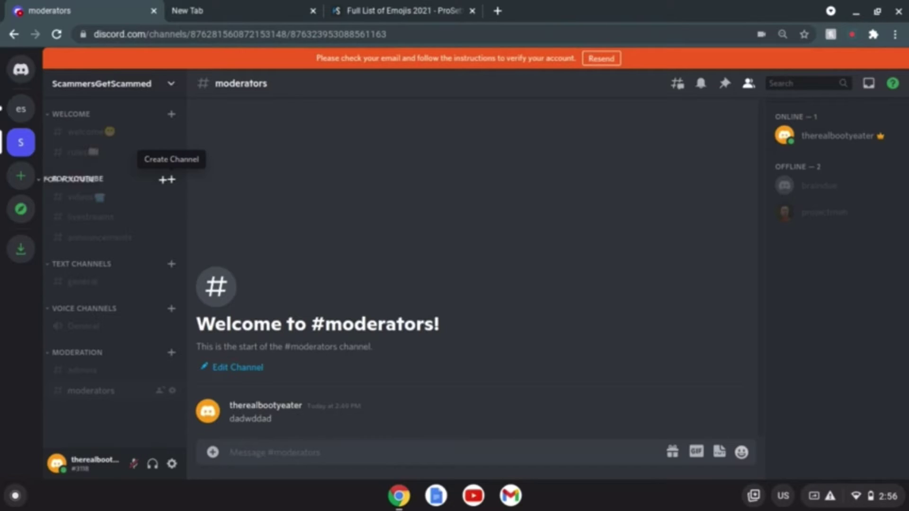
# Create a text channel named 'clips' under the FOR YOUTUBE category
pyautogui.moveTo(71, 178); pyautogui.dragTo(455, 450)
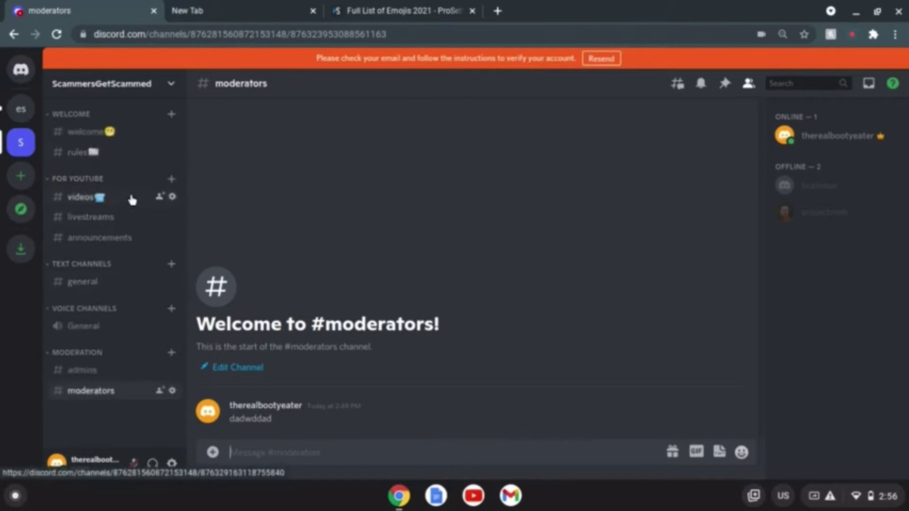
pyautogui.click(170, 179)
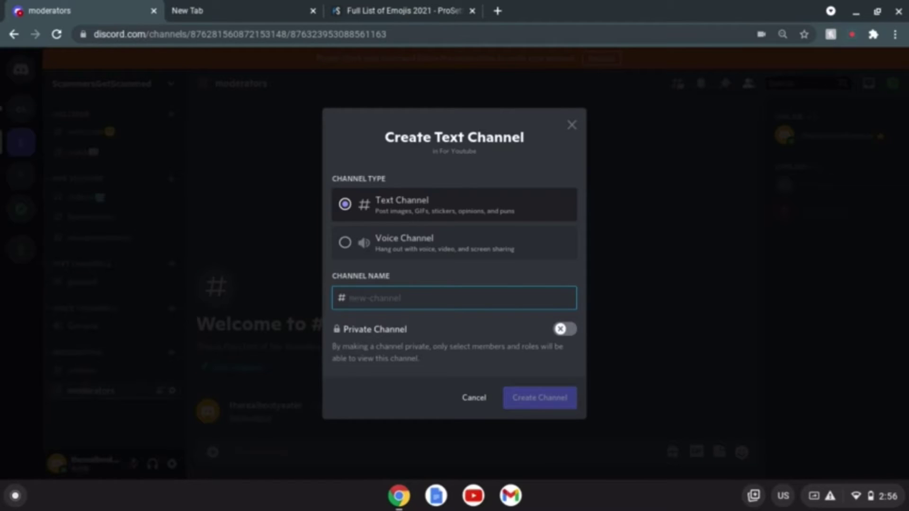
pyautogui.write('clips')
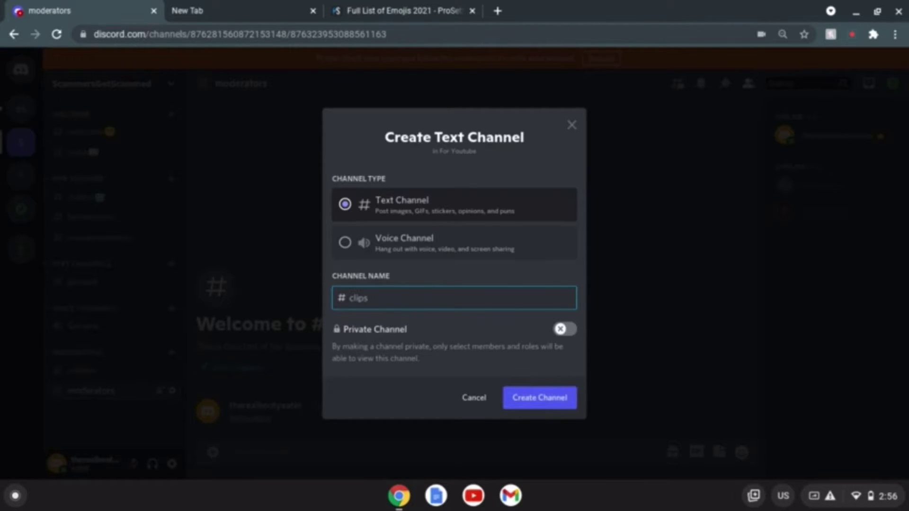
pyautogui.press('Return')
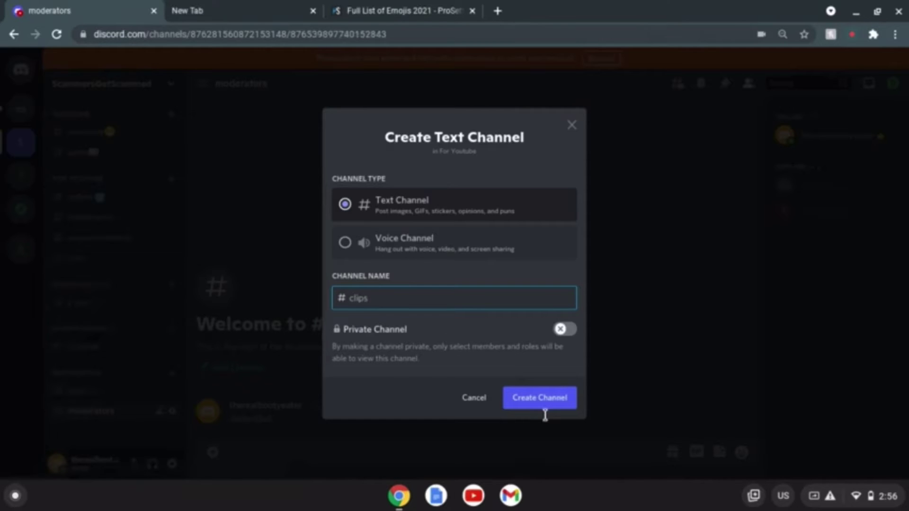
pyautogui.click(547, 400)
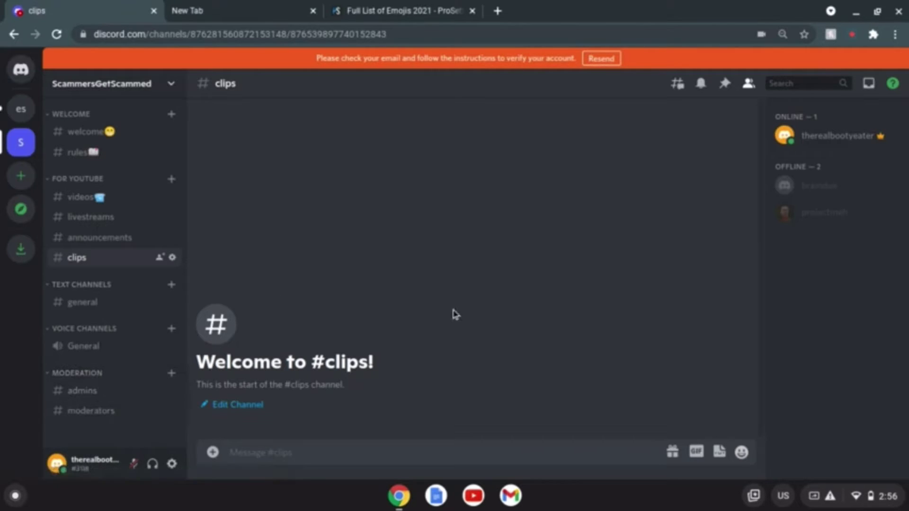
# Collapse and re-expand WELCOME, then open #announcements followed by #livestreams
pyautogui.click(115, 116)
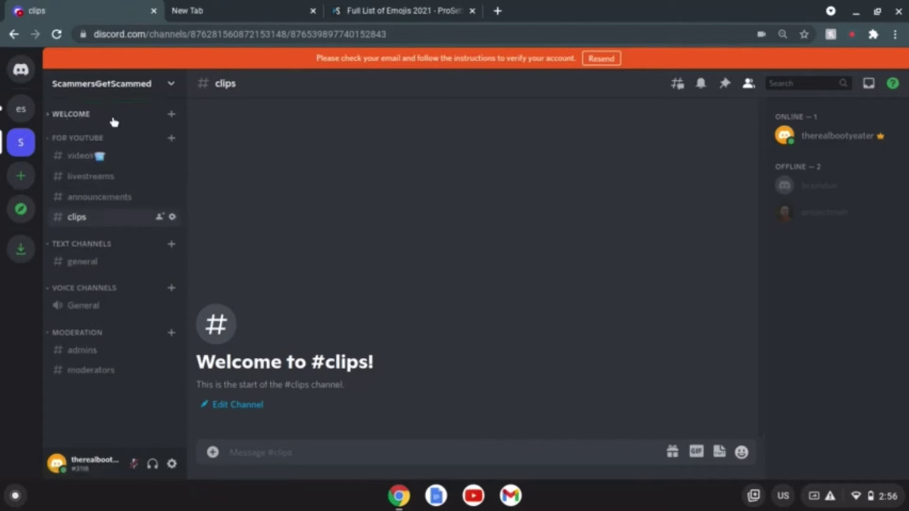
pyautogui.moveTo(111, 120)
pyautogui.mouseDown()
pyautogui.moveTo(85, 129)
pyautogui.moveTo(106, 116)
pyautogui.mouseUp()
pyautogui.click(55, 118)
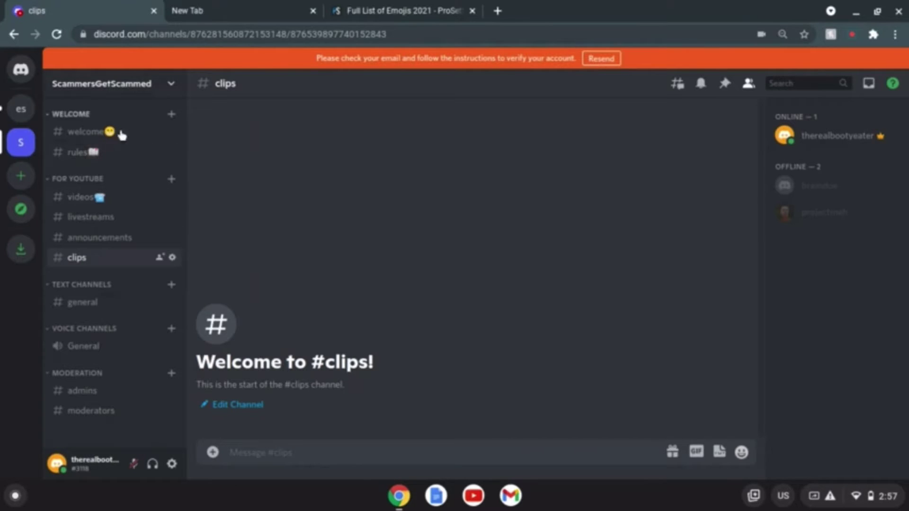
pyautogui.click(125, 236)
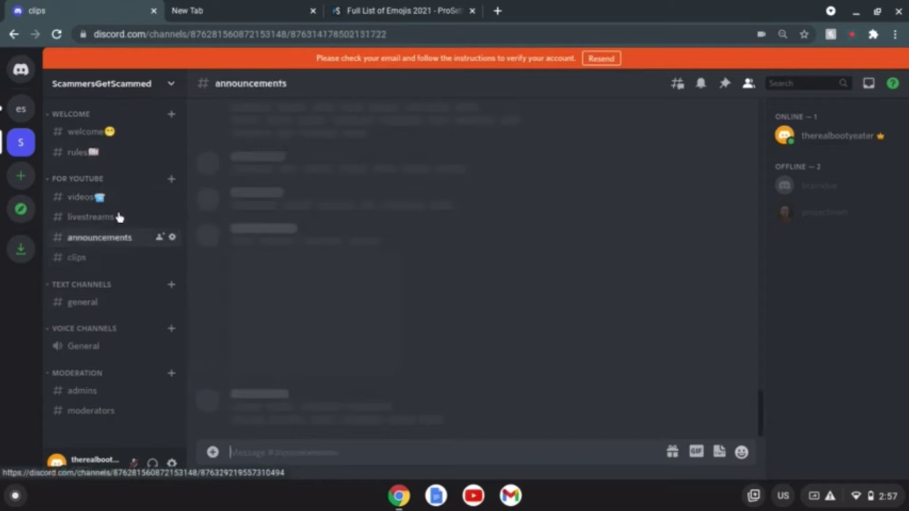
pyautogui.click(118, 216)
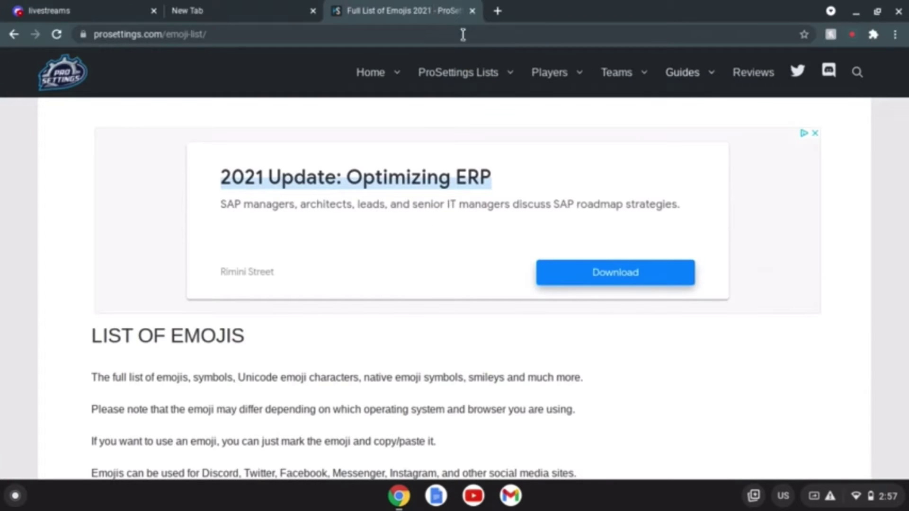
# Back in Discord, open the Edit Channel settings for #livestreams
pyautogui.click(101, 14)
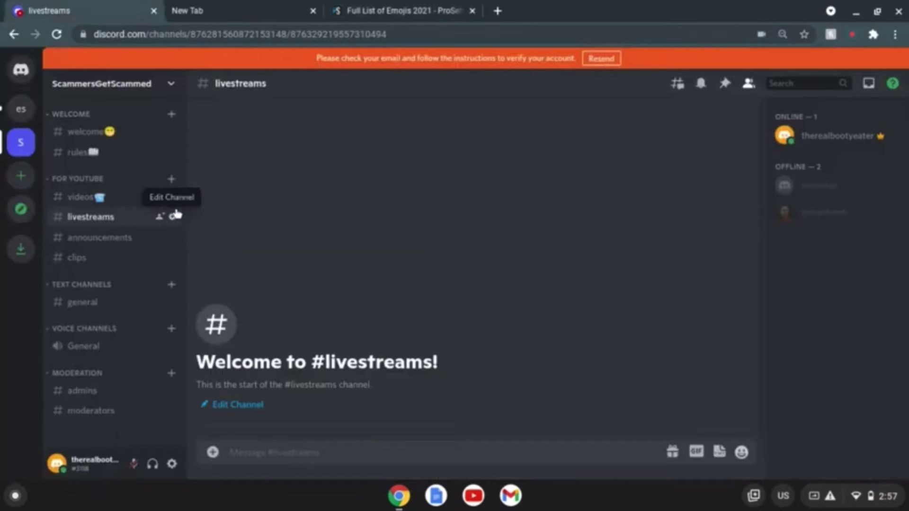
pyautogui.moveTo(176, 214); pyautogui.dragTo(175, 216)
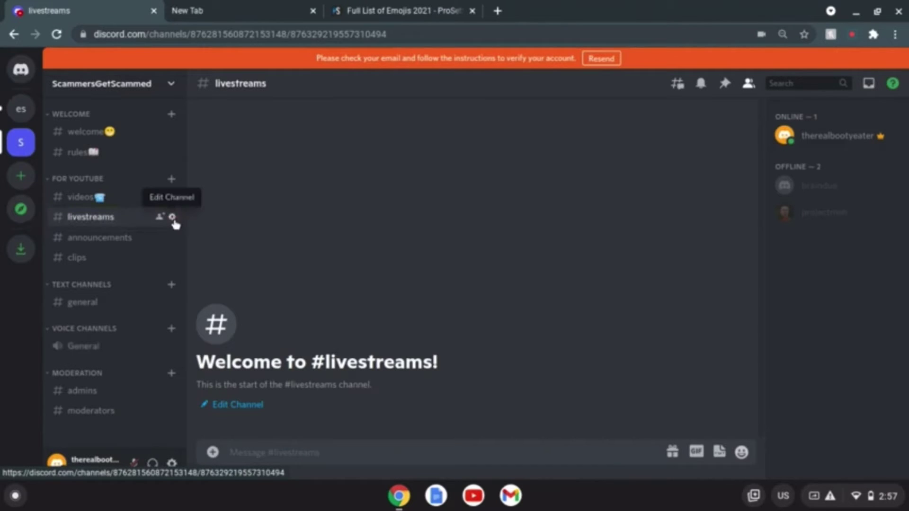
pyautogui.click(172, 221)
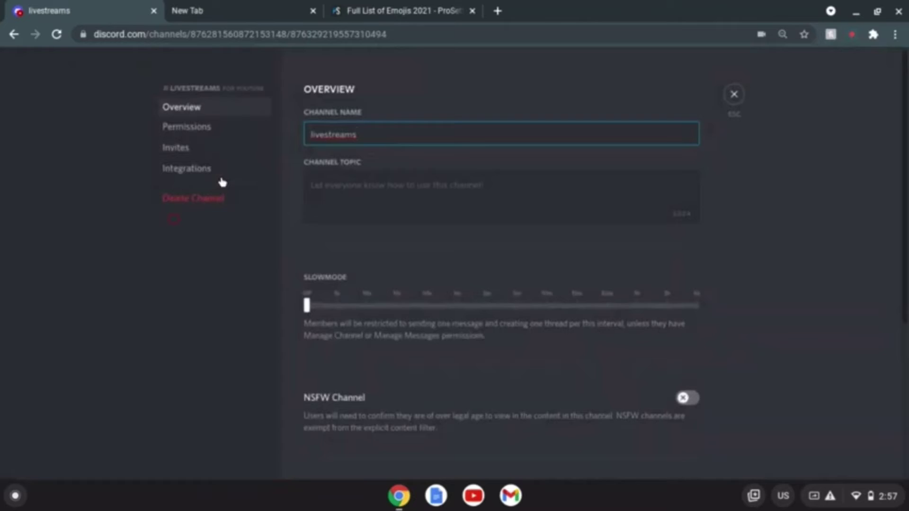
# Scroll the ProSettings emoji list to the sound section showing the megaphone
pyautogui.click(382, 7)
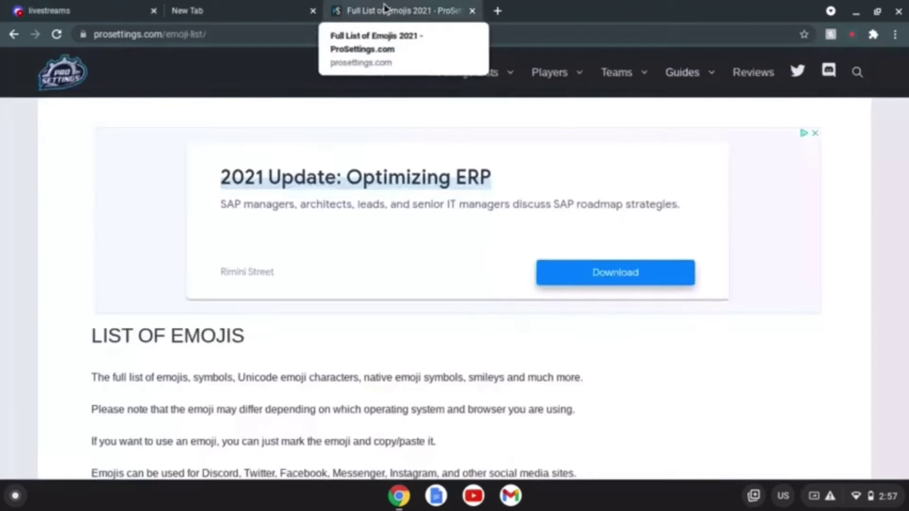
pyautogui.scroll(-15, 381, 308)
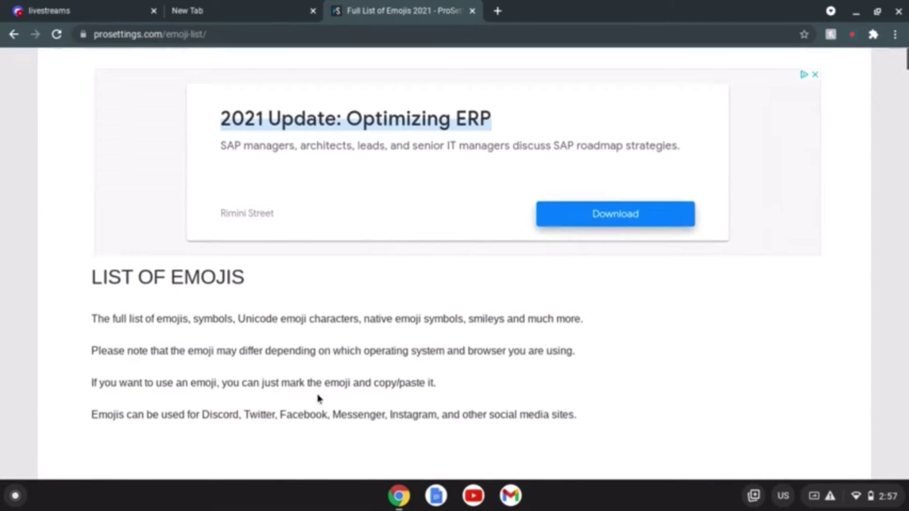
pyautogui.scroll(2, 284, 355)
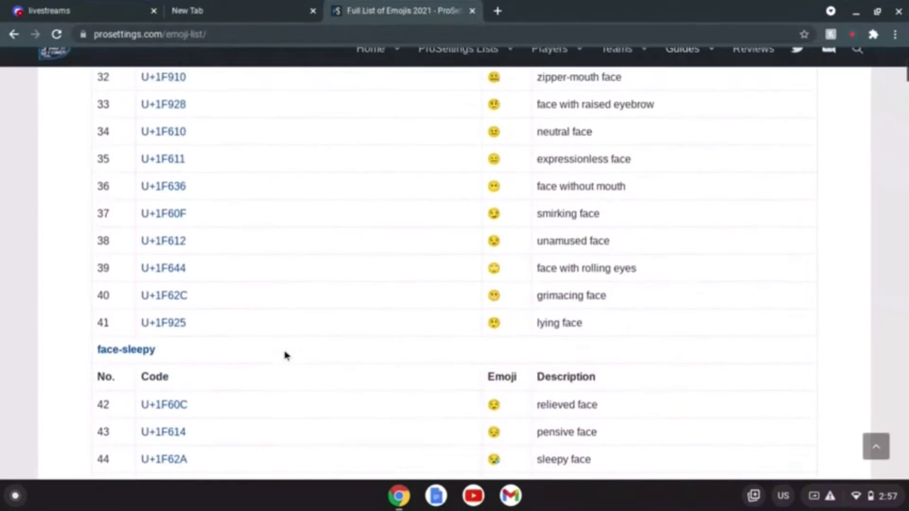
pyautogui.scroll(-11, 278, 346)
pyautogui.scroll(-20, 277, 347)
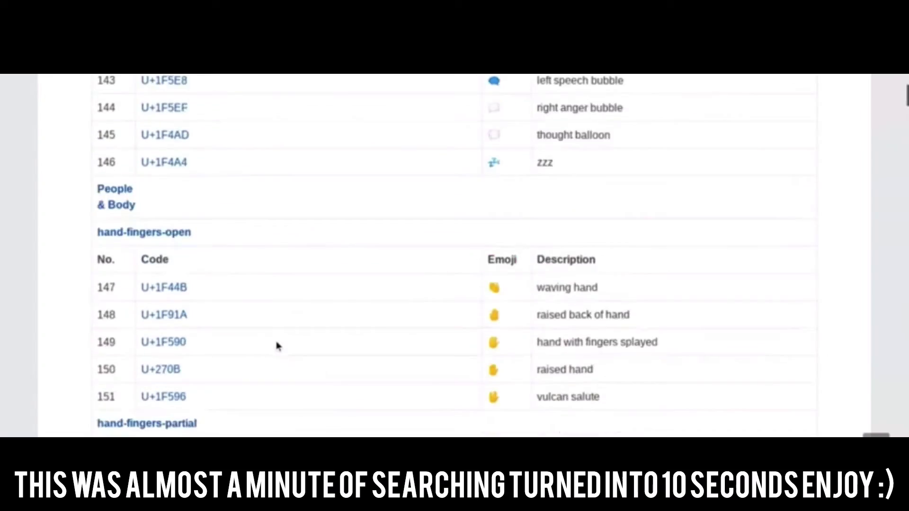
pyautogui.scroll(-20, 266, 349)
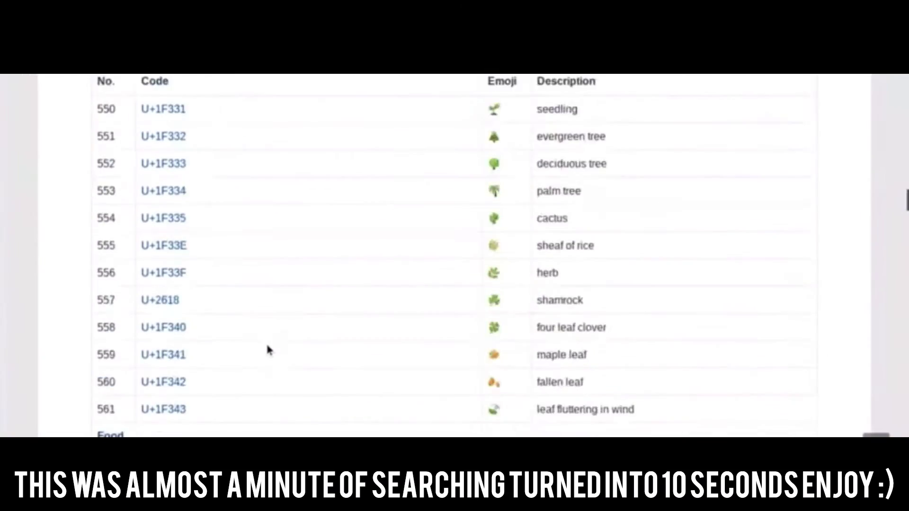
pyautogui.scroll(-12, 517, 283)
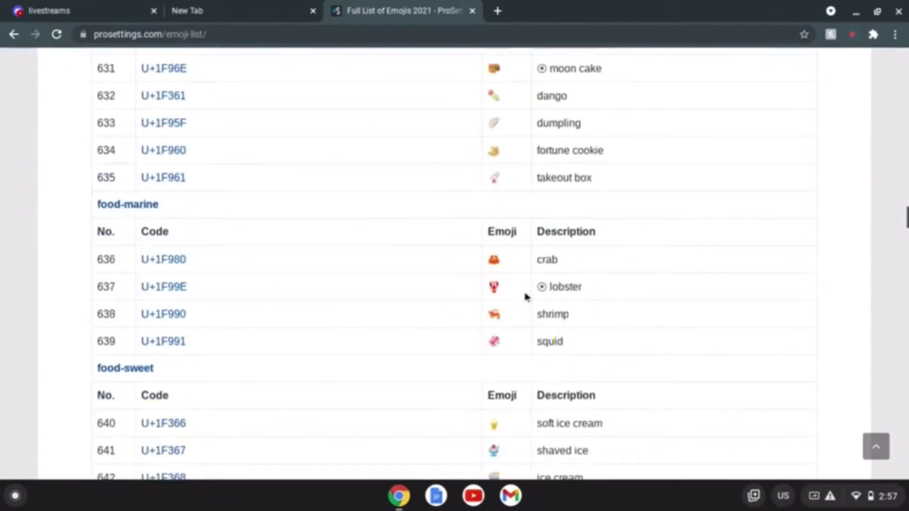
pyautogui.rightClick(521, 297)
pyautogui.scroll(-3, 416, 315)
pyautogui.scroll(-20, 417, 316)
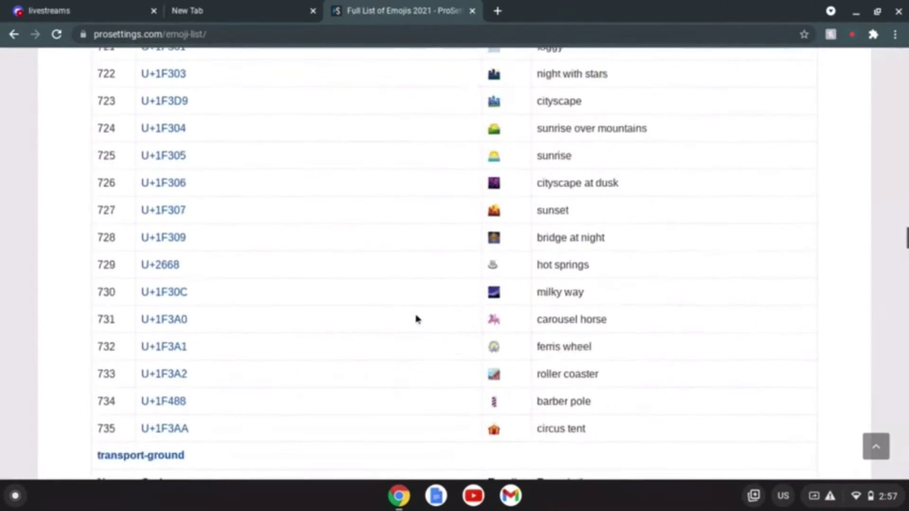
pyautogui.scroll(-20, 400, 333)
pyautogui.scroll(10, 478, 317)
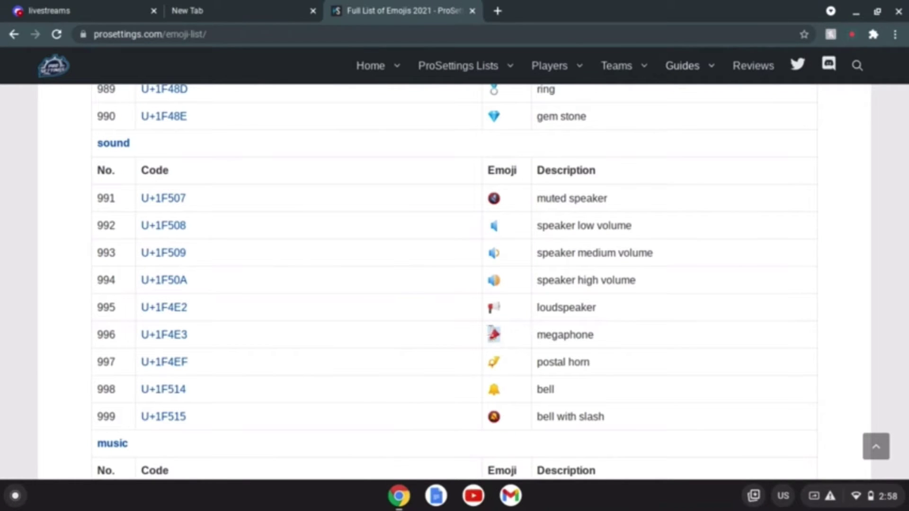
# Close the livestreams channel settings
pyautogui.click(229, 11)
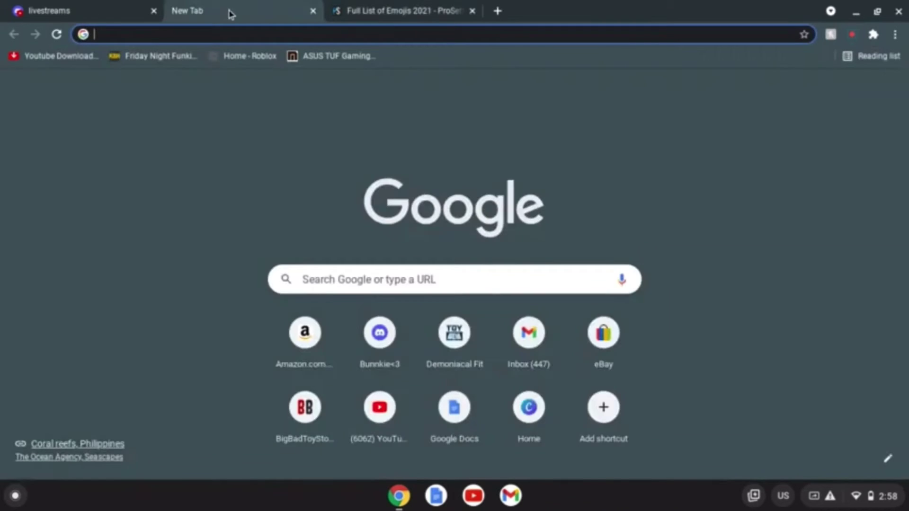
pyautogui.click(49, 6)
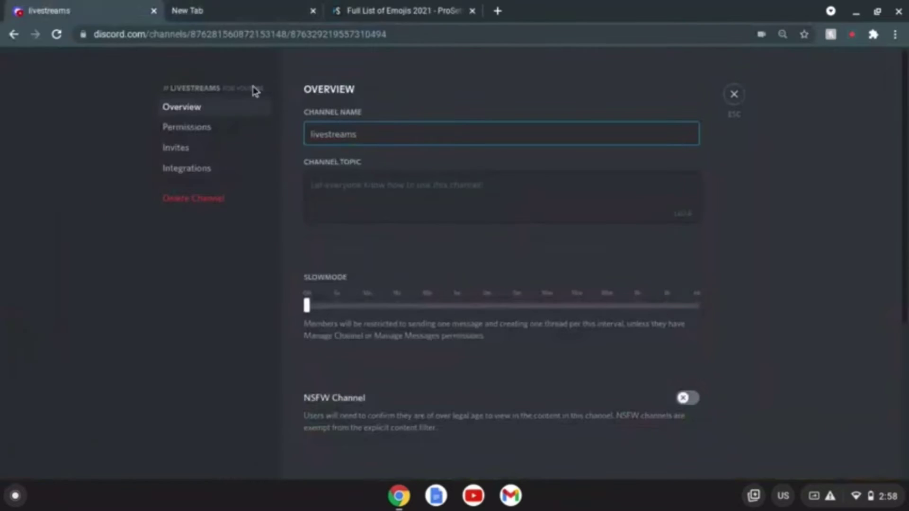
pyautogui.click(737, 102)
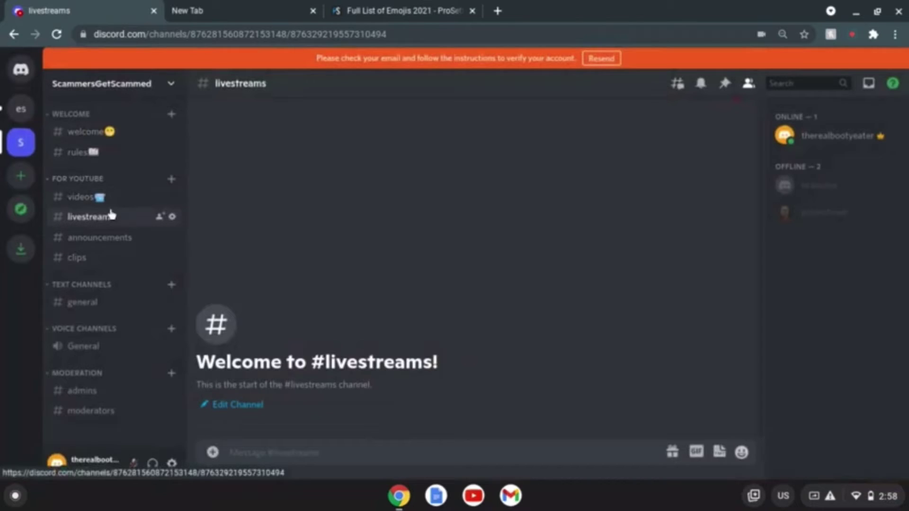
# Append the megaphone emoji to the announcements channel name and save
pyautogui.click(165, 239)
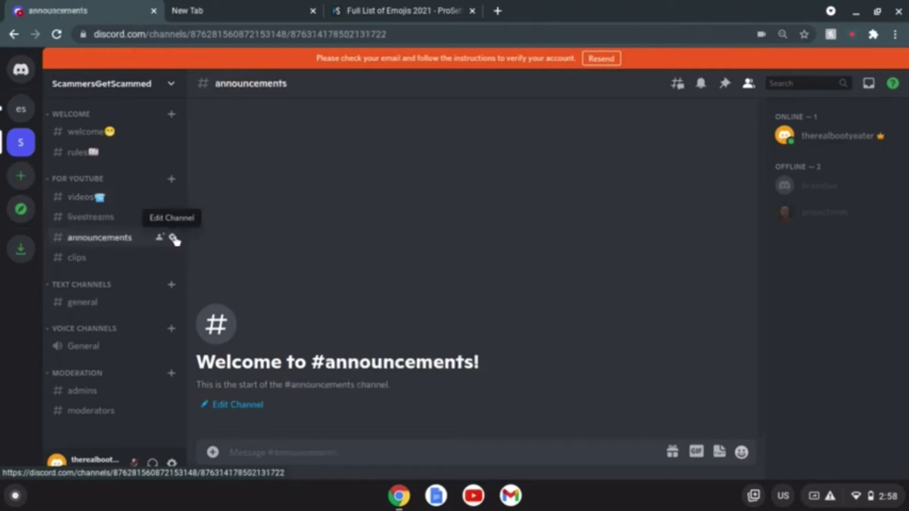
pyautogui.click(173, 237)
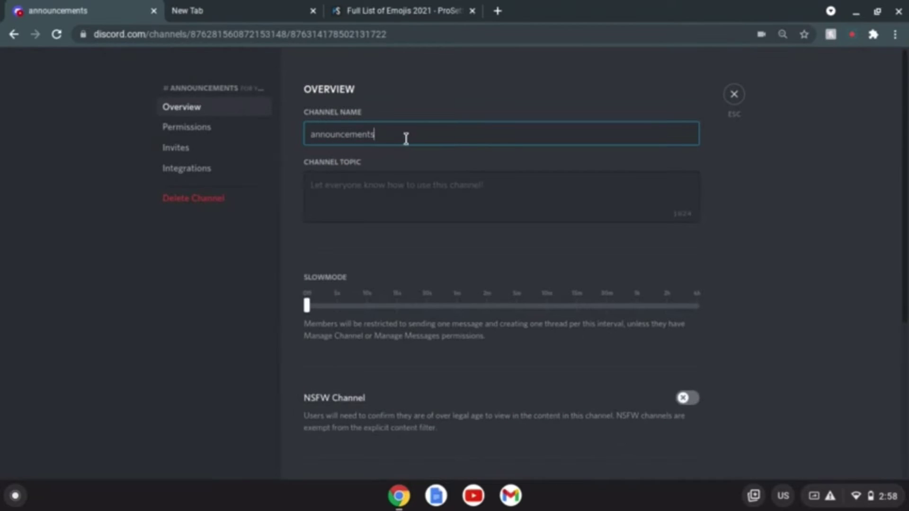
pyautogui.write('📣-')
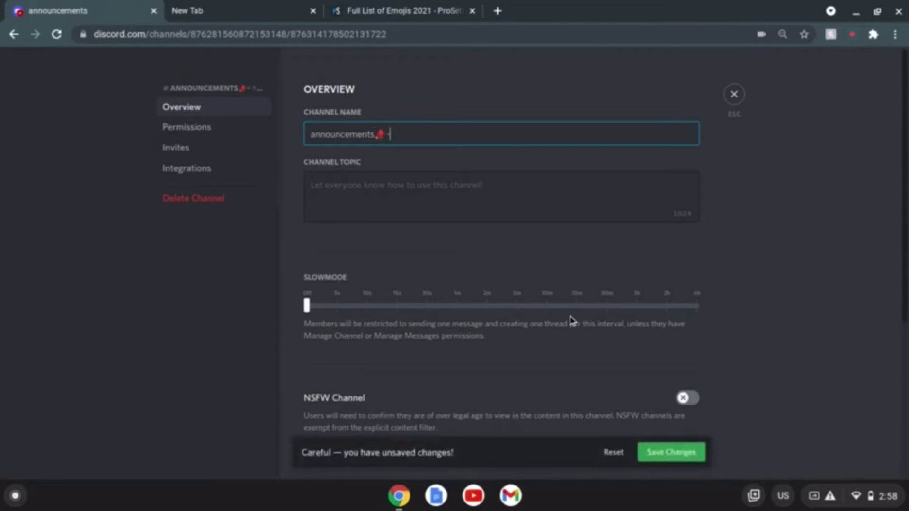
pyautogui.click(640, 460)
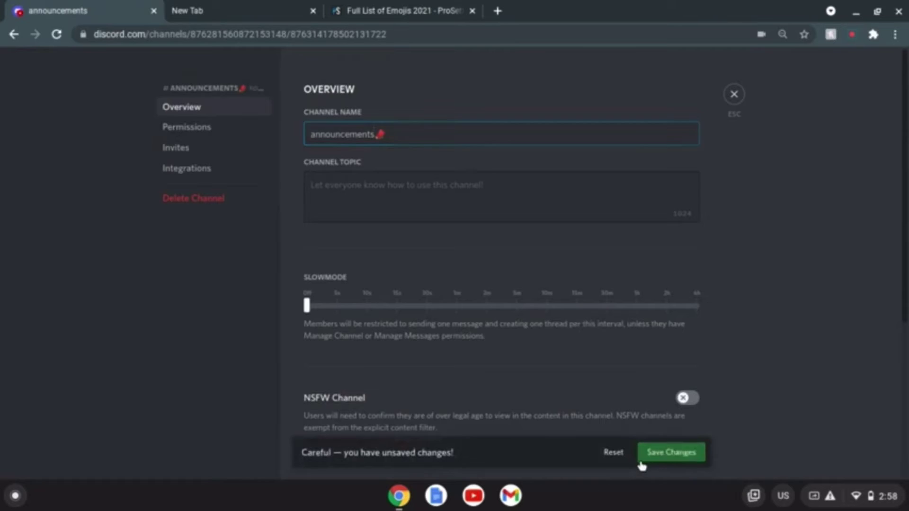
pyautogui.click(734, 95)
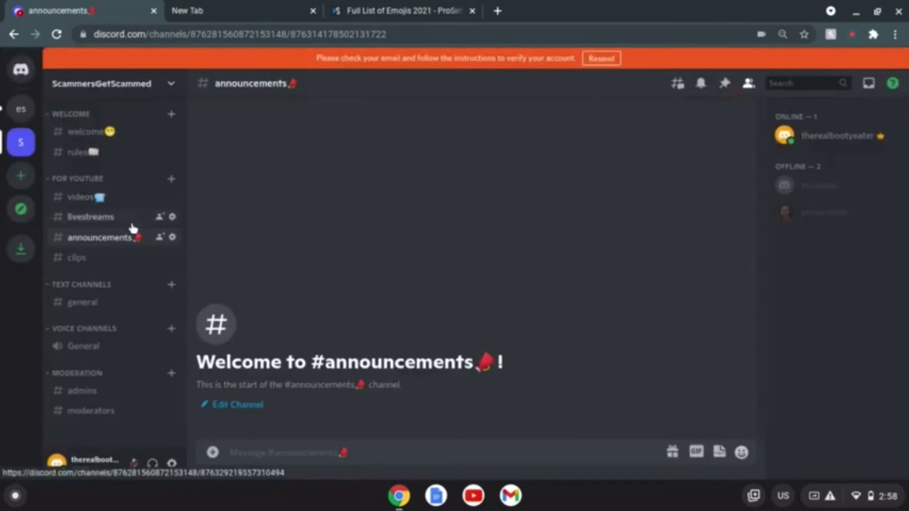
pyautogui.click(142, 217)
# Scroll the emoji list to the light & video section, then return to livestreams settings
pyautogui.click(293, 7)
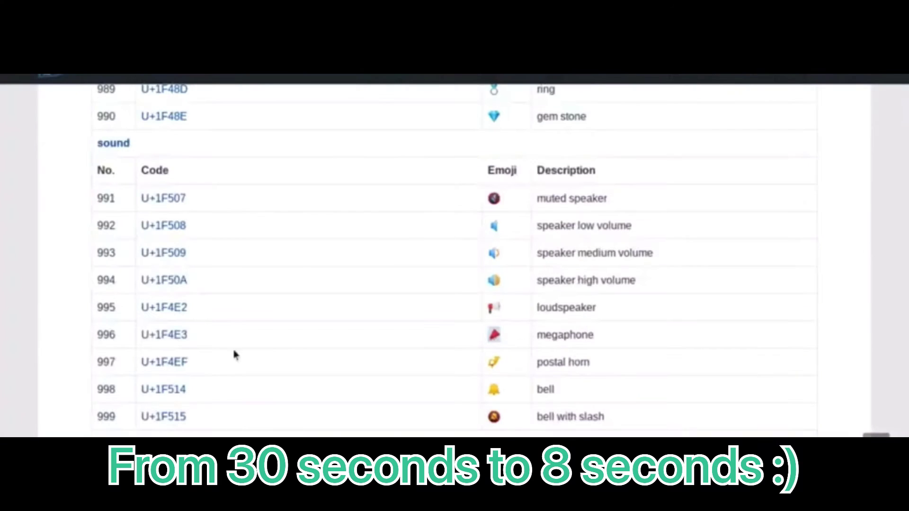
pyautogui.scroll(-12, 309, 255)
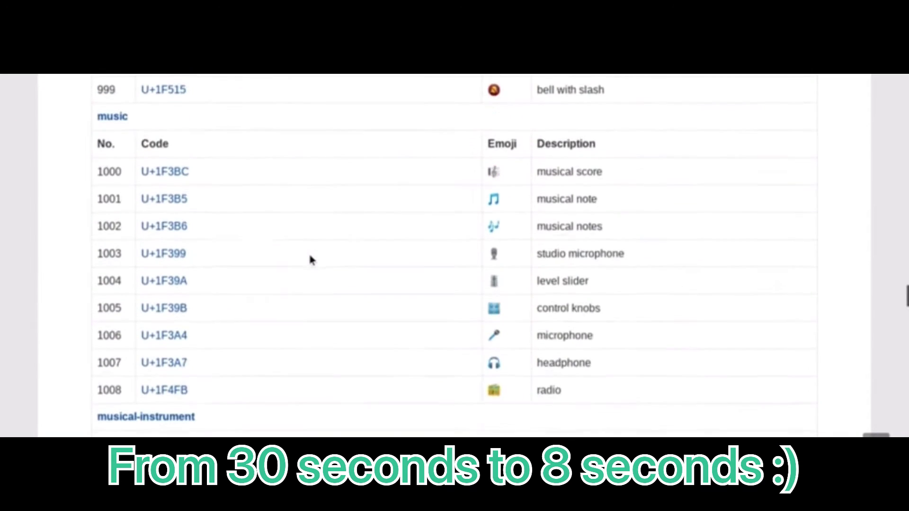
pyautogui.scroll(-14, 458, 263)
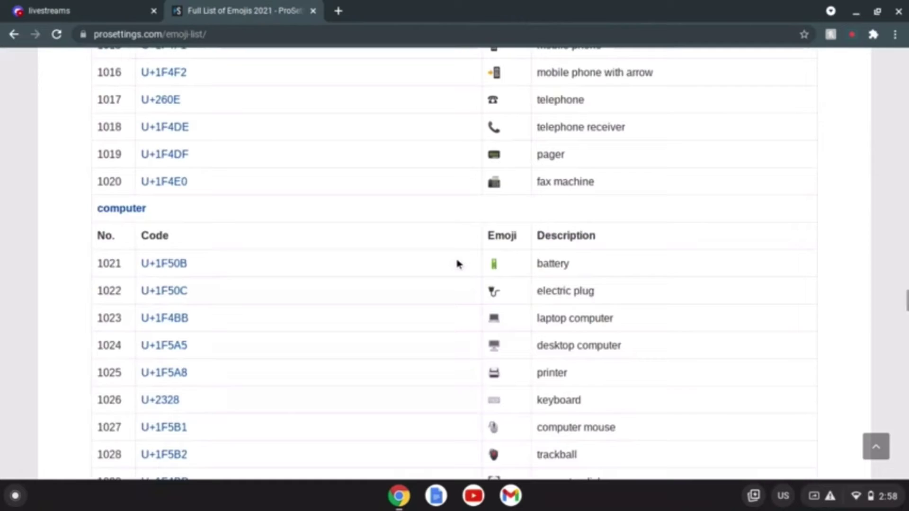
pyautogui.scroll(-6, 457, 264)
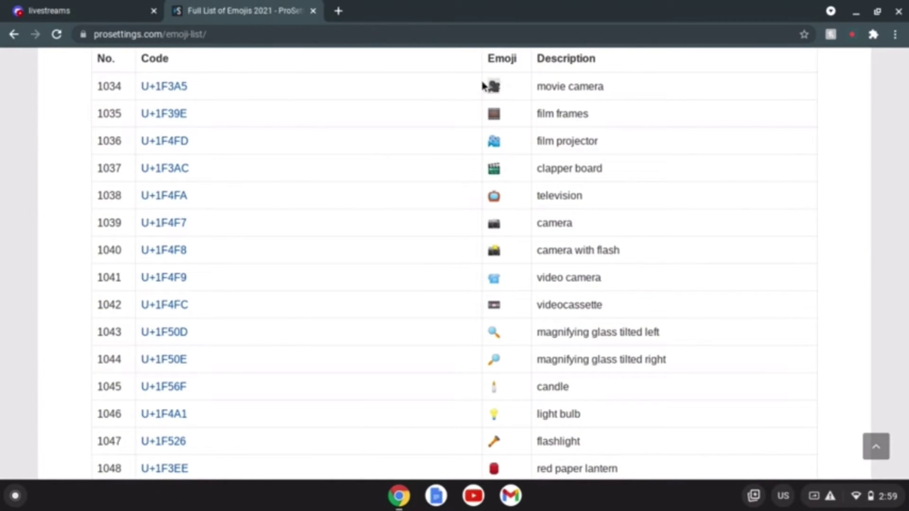
pyautogui.click(90, 7)
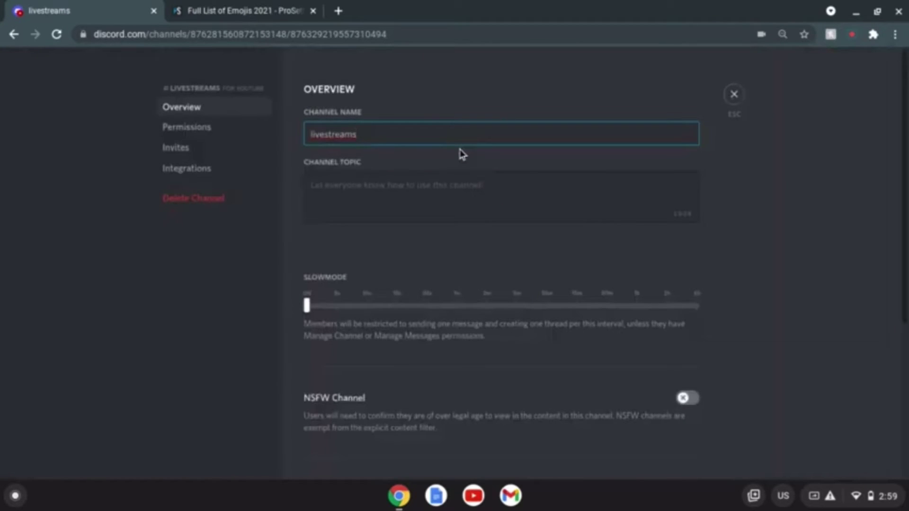
# Append the movie camera emoji to the livestreams channel name and save
pyautogui.write('🎥')
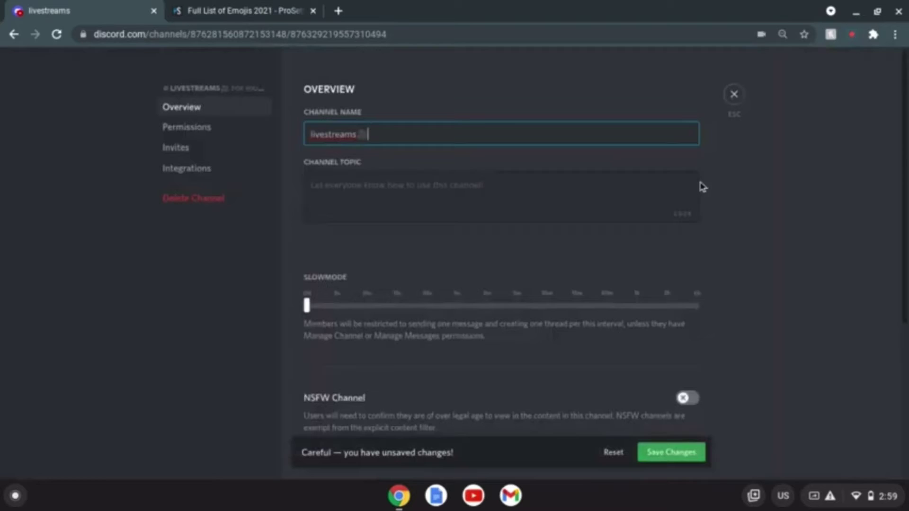
pyautogui.click(674, 451)
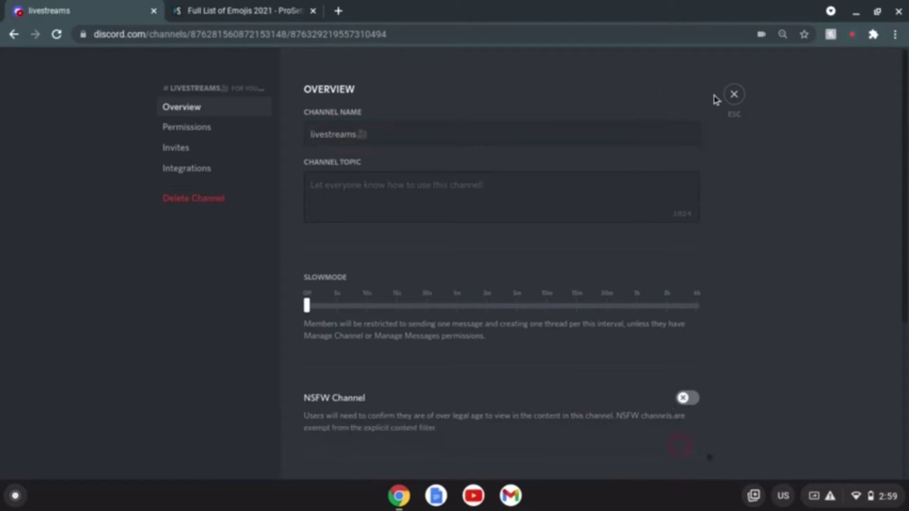
pyautogui.click(731, 97)
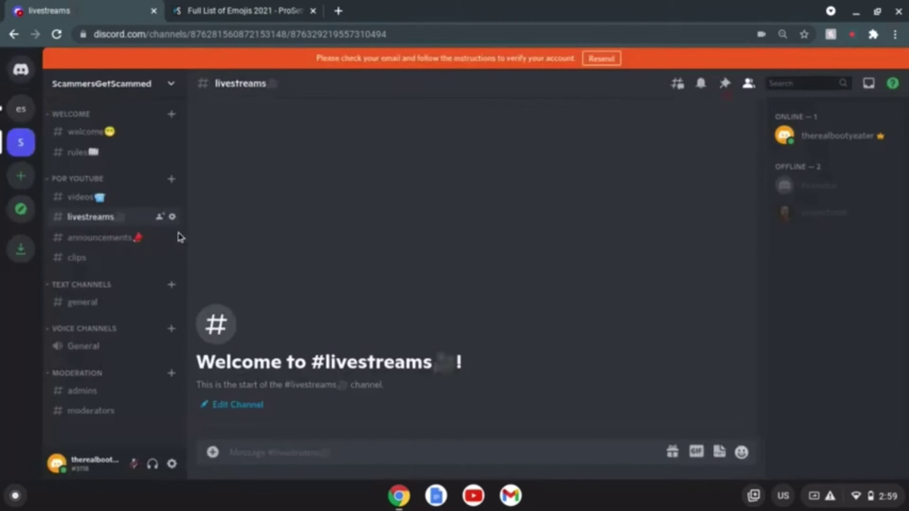
pyautogui.click(127, 261)
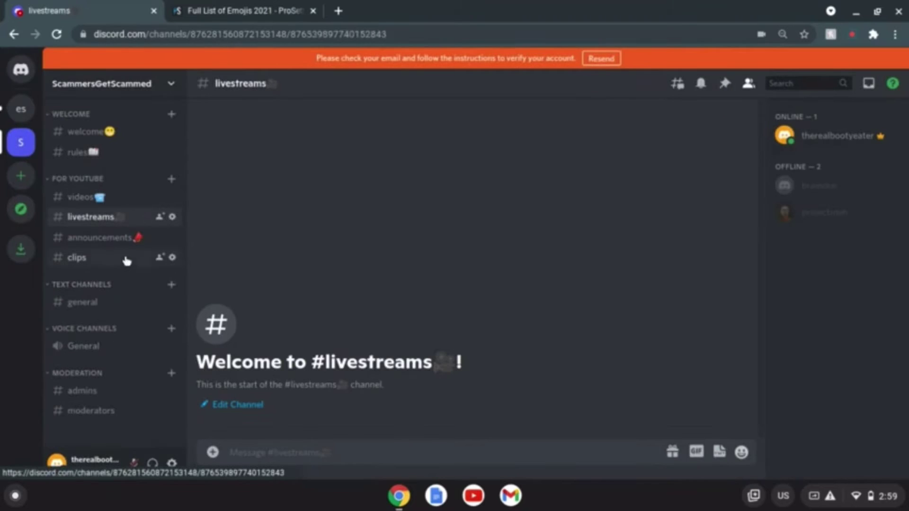
pyautogui.click(218, 10)
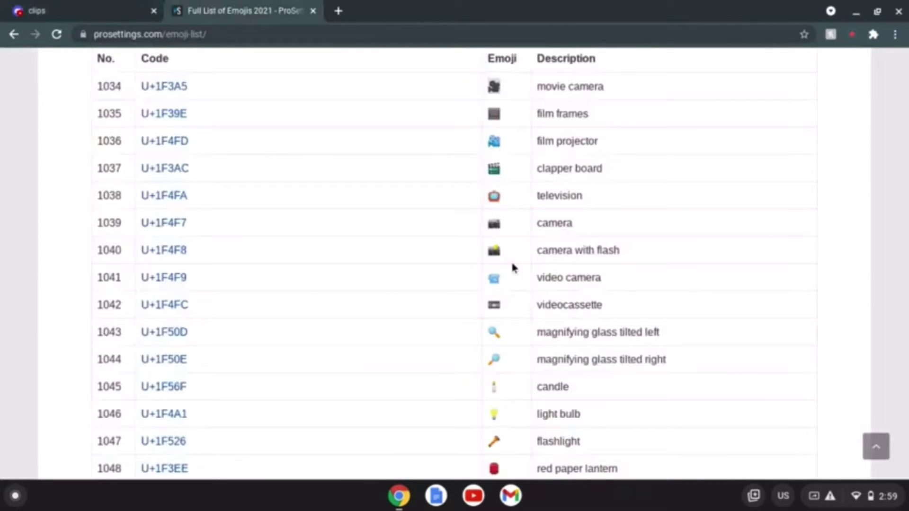
# Select and copy the film frames emoji from the ProSettings list
pyautogui.scroll(-3, 506, 208)
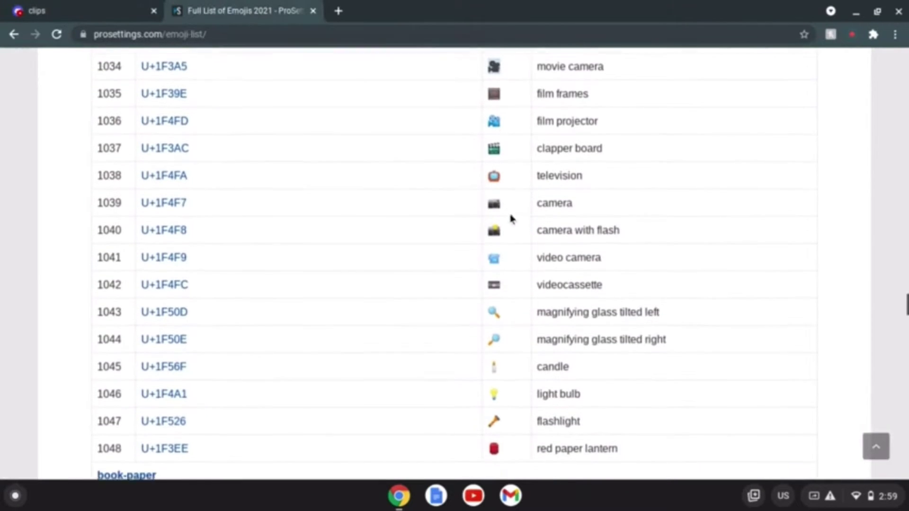
pyautogui.scroll(3, 509, 244)
pyautogui.scroll(3, 512, 248)
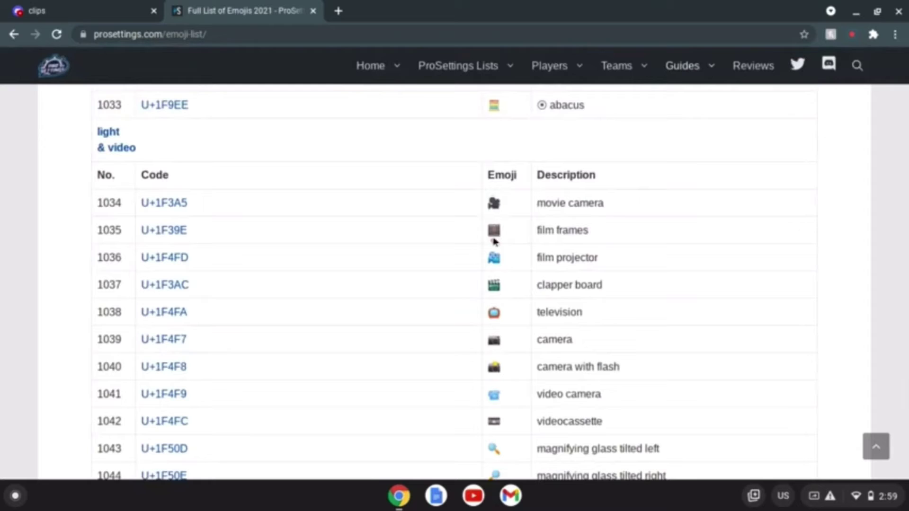
pyautogui.moveTo(494, 241); pyautogui.dragTo(155, 230)
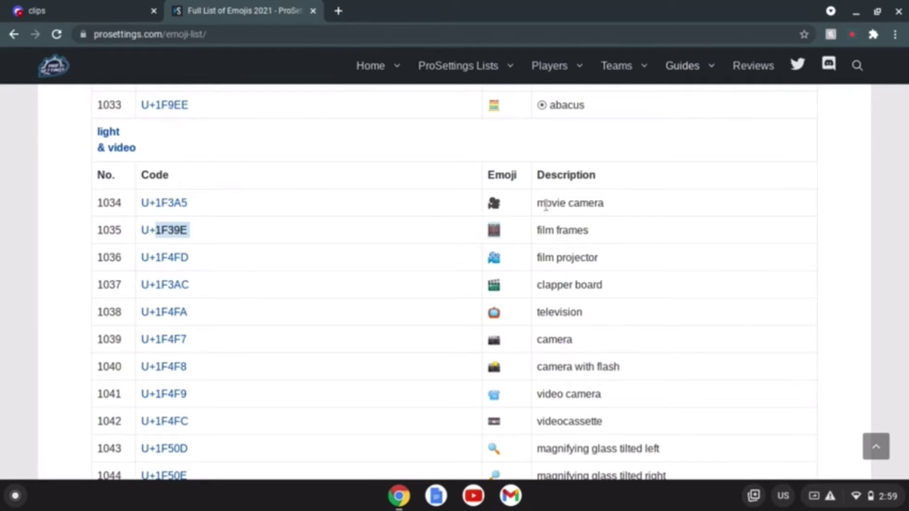
pyautogui.click(508, 229)
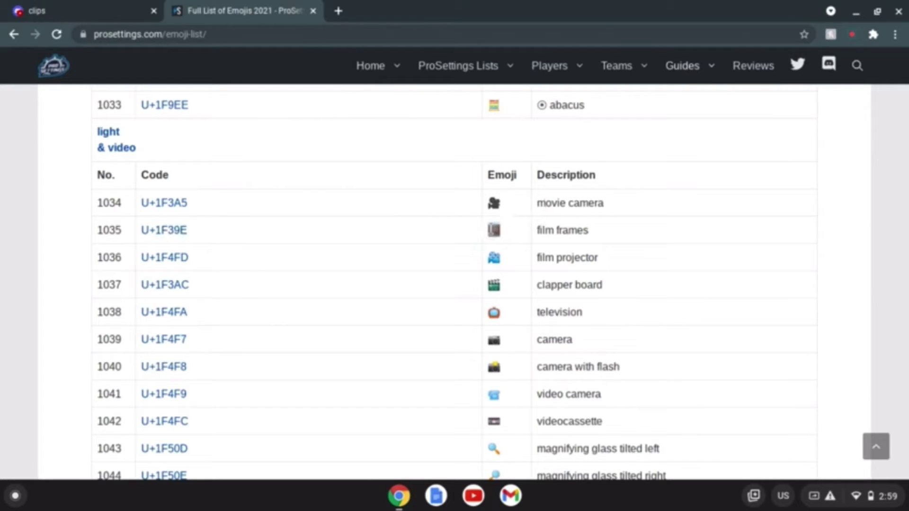
pyautogui.doubleClick(492, 229)
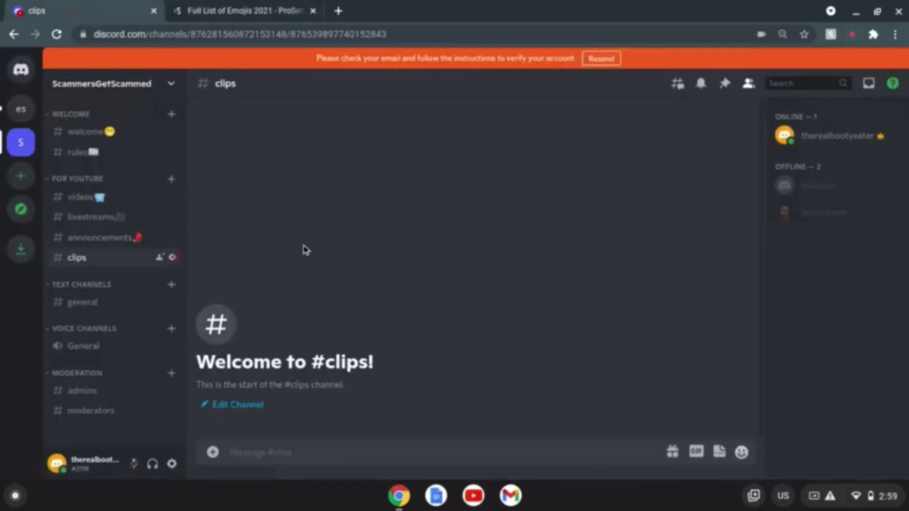
# Append the film frames emoji to the clips channel name and save
pyautogui.click(172, 257)
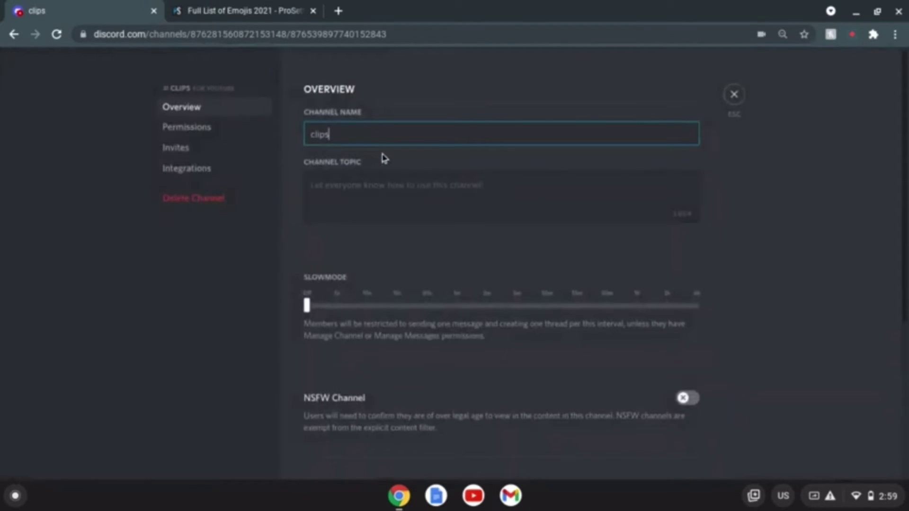
pyautogui.write('🎬')
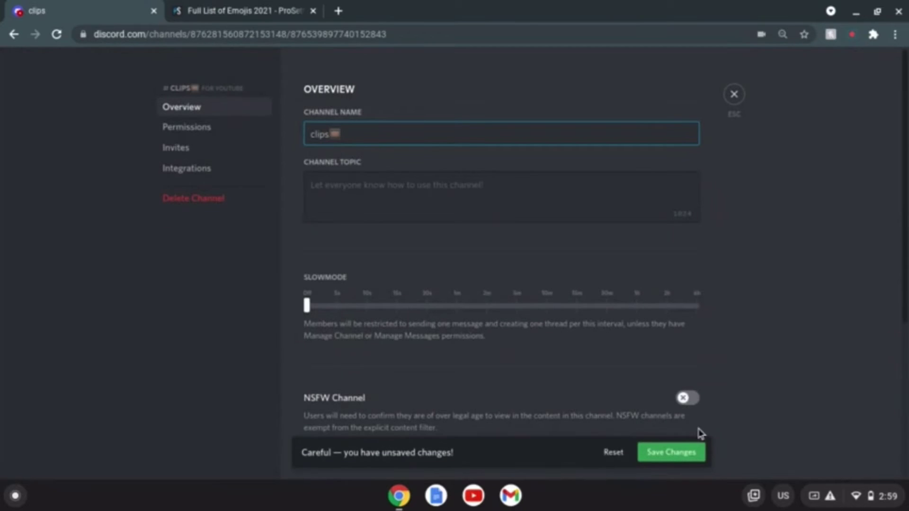
pyautogui.click(684, 452)
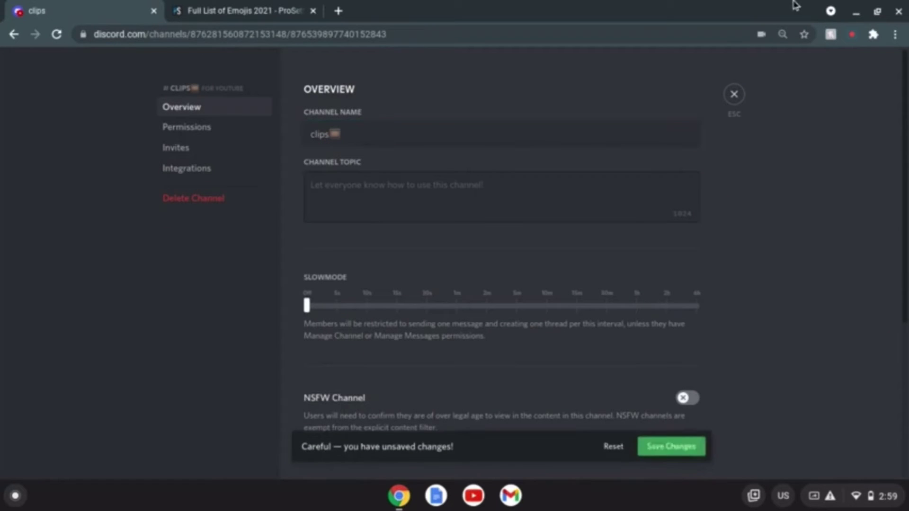
pyautogui.click(734, 94)
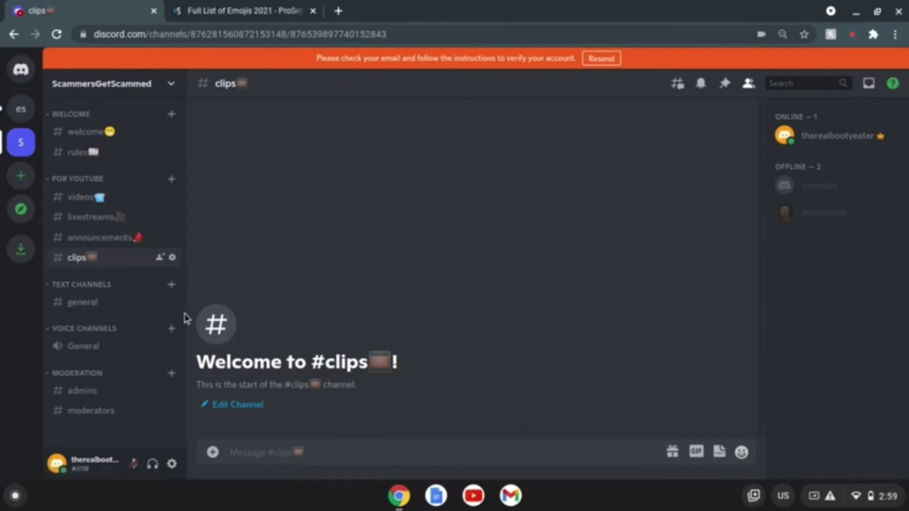
# Find the rolling-on-the-floor-laughing emoji in the ProSettings emoji list
pyautogui.click(250, 9)
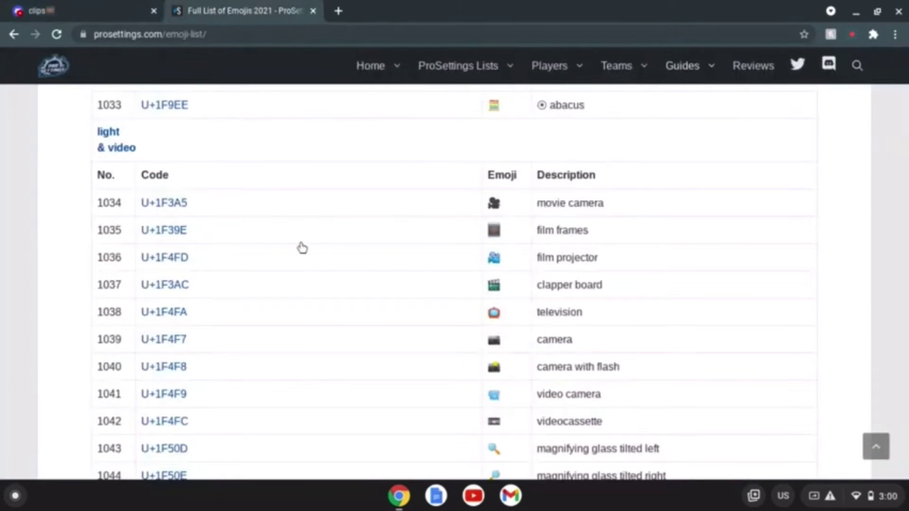
pyautogui.scroll(20, 332, 270)
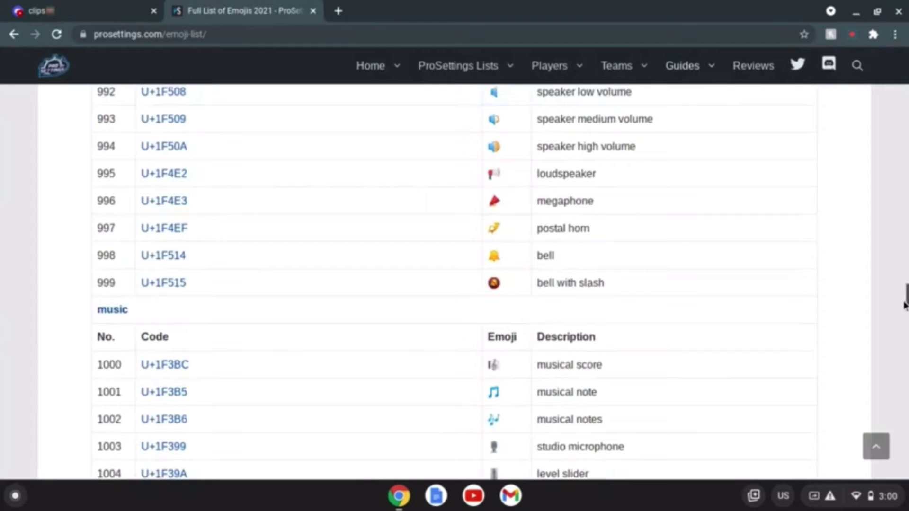
pyautogui.moveTo(904, 293); pyautogui.dragTo(868, 99)
pyautogui.scroll(-20, 473, 350)
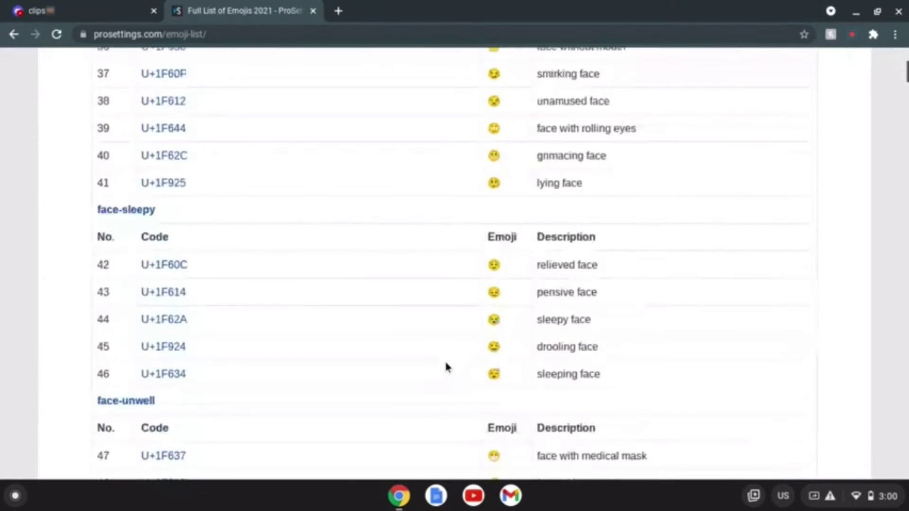
pyautogui.scroll(3, 444, 365)
pyautogui.scroll(-4, 445, 367)
pyautogui.scroll(20, 442, 369)
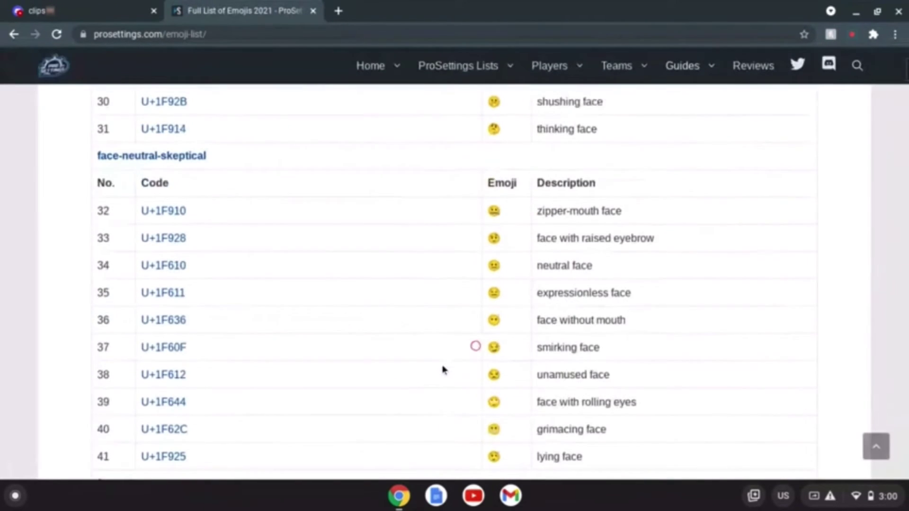
pyautogui.scroll(5, 442, 369)
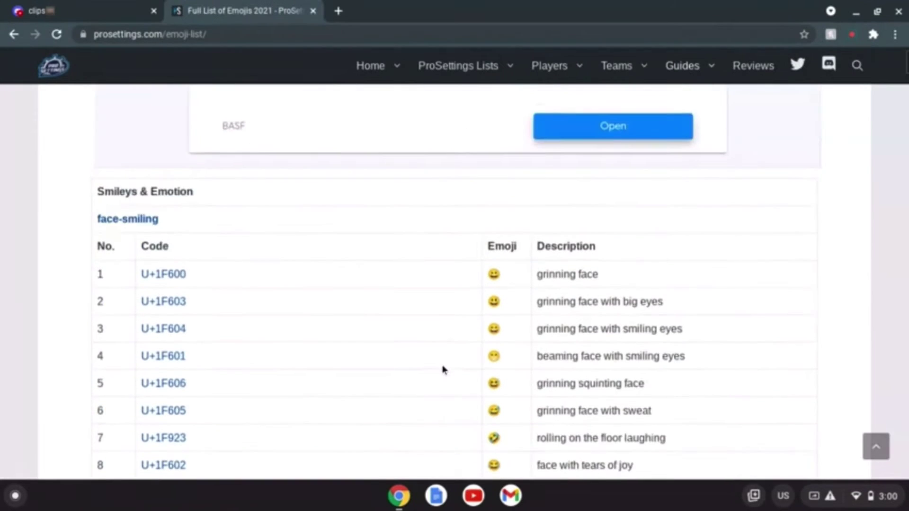
pyautogui.scroll(-4, 442, 370)
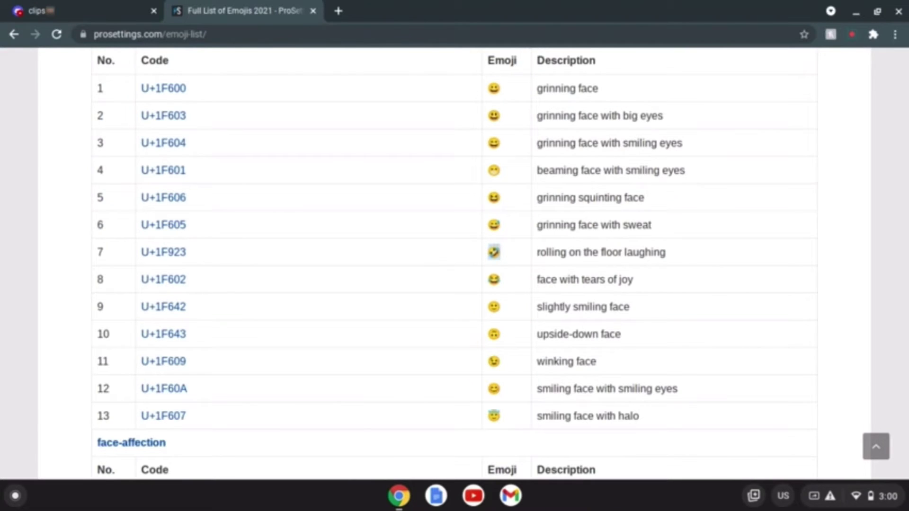
# Append the laughing emoji to the general channel name and save
pyautogui.click(78, 7)
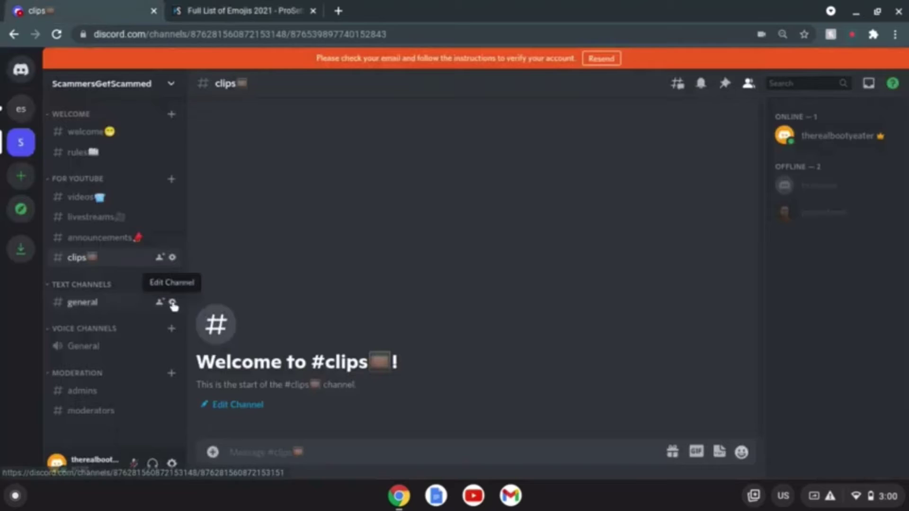
pyautogui.click(172, 303)
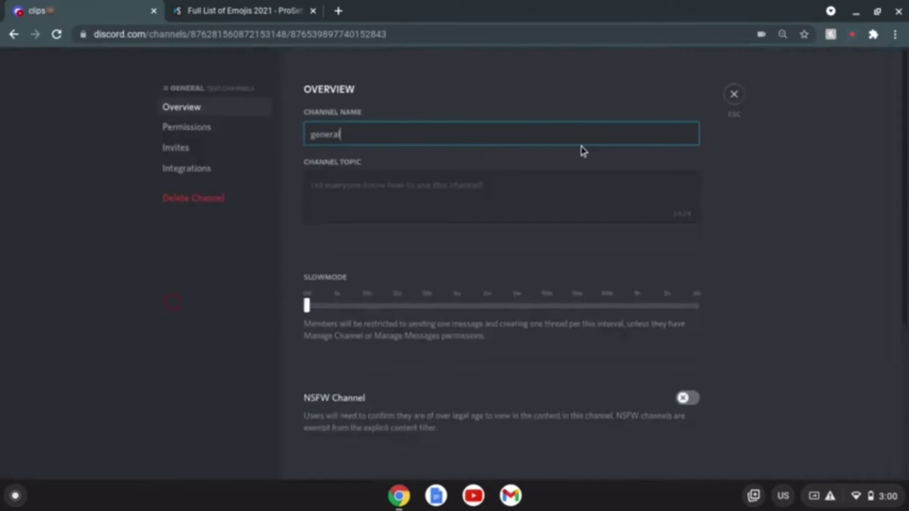
pyautogui.write('🤣')
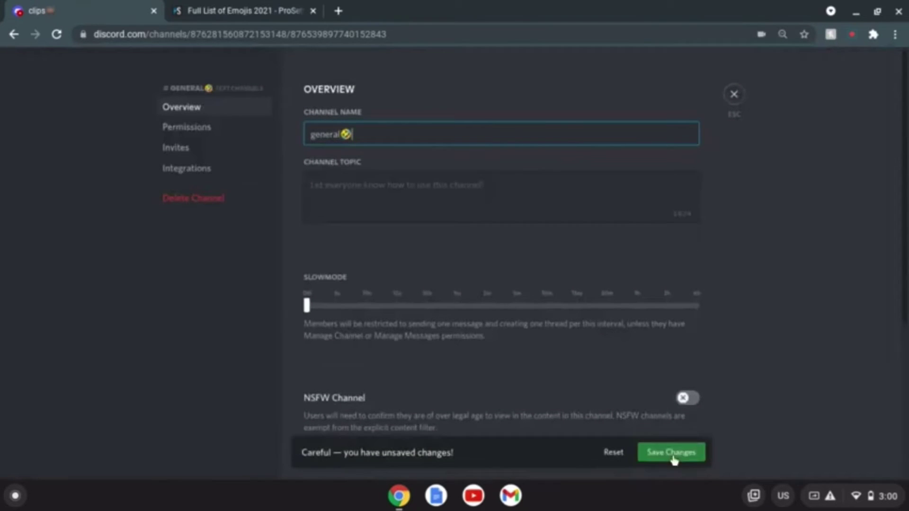
pyautogui.click(672, 454)
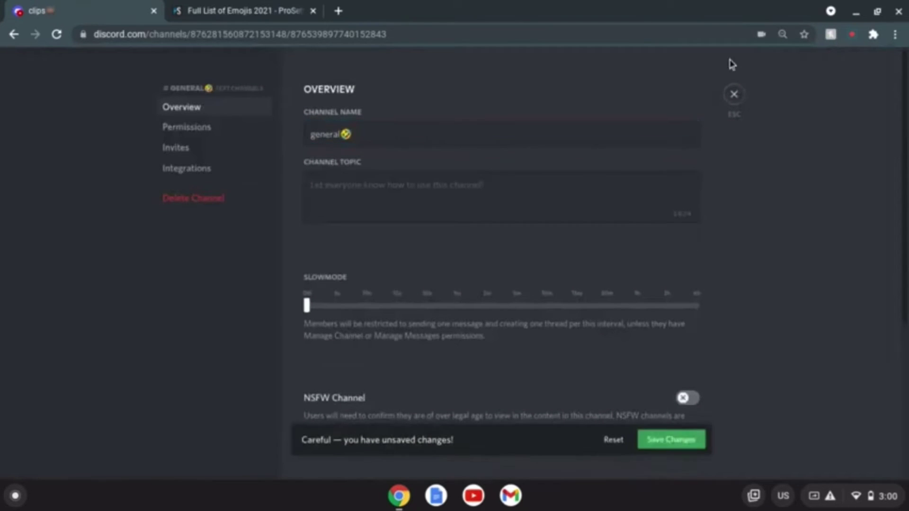
pyautogui.click(734, 95)
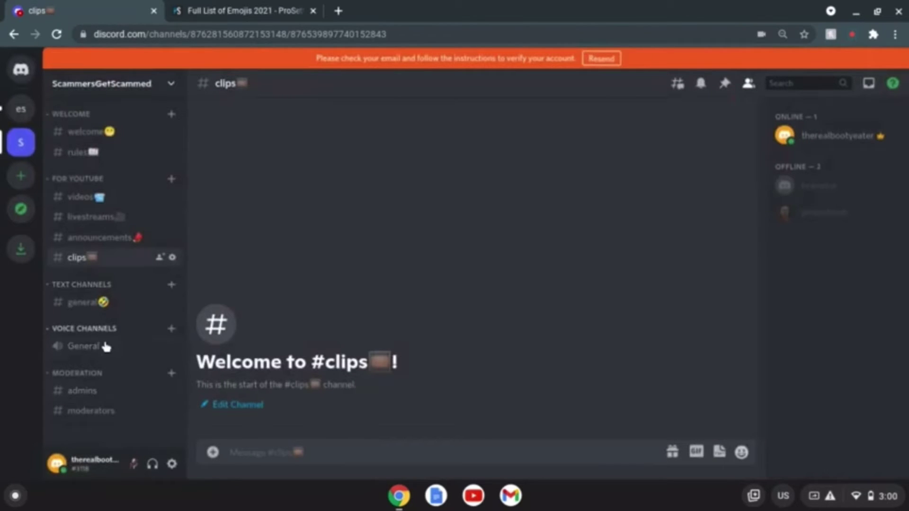
# Create a voice channel named 'Voice chat 1' under VOICE CHANNELS
pyautogui.click(172, 328)
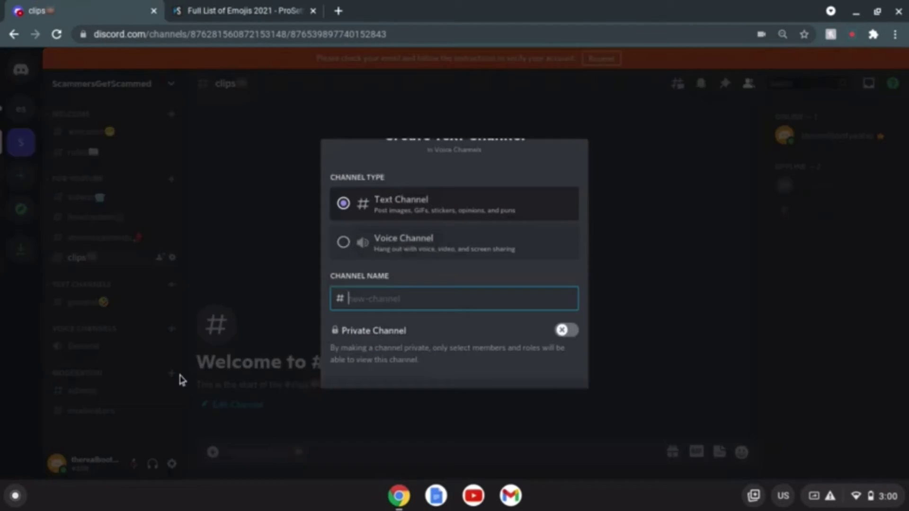
pyautogui.click(429, 246)
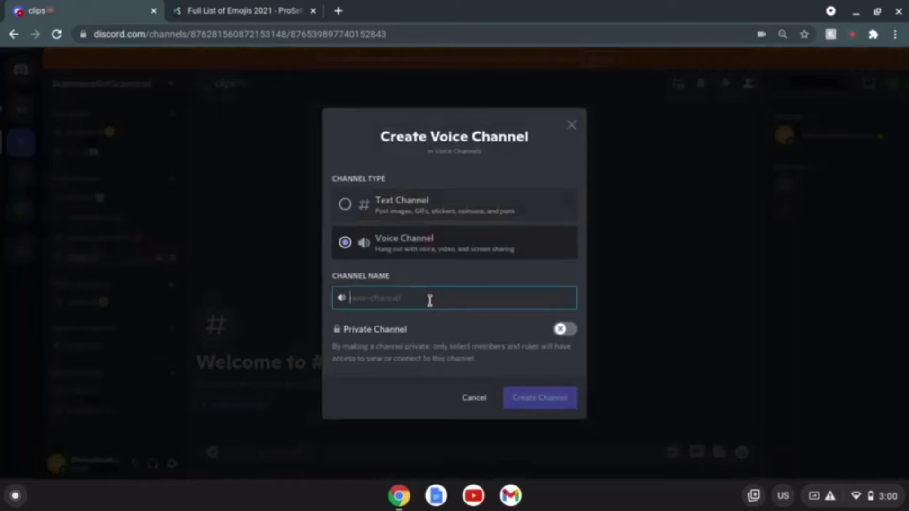
pyautogui.write('Voice chat 1')
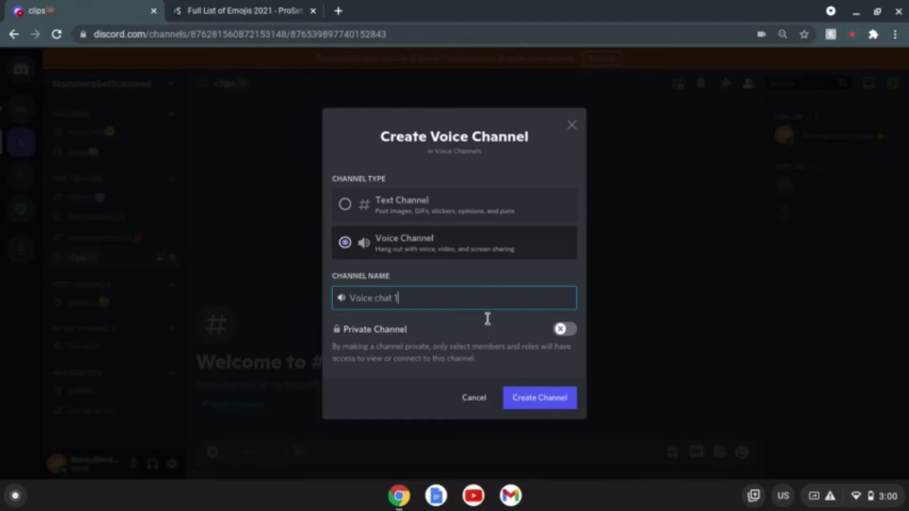
pyautogui.click(553, 400)
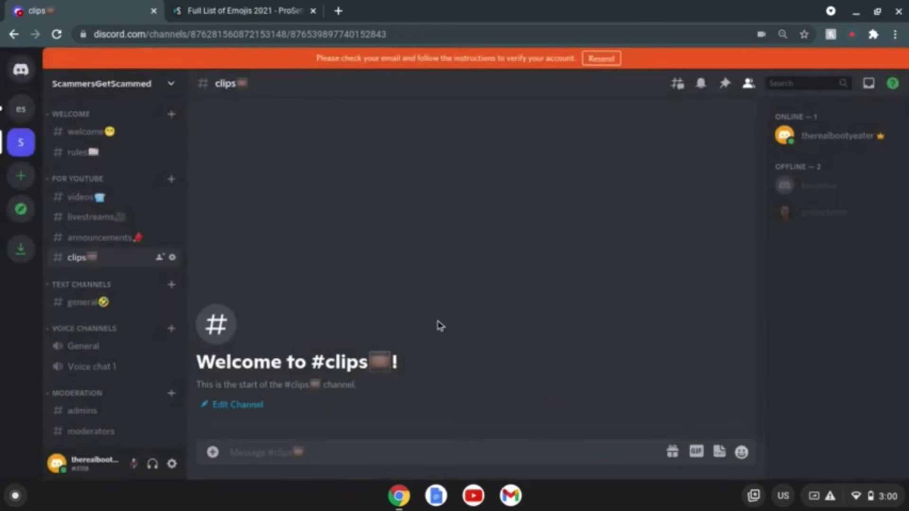
pyautogui.scroll(-1, 113, 355)
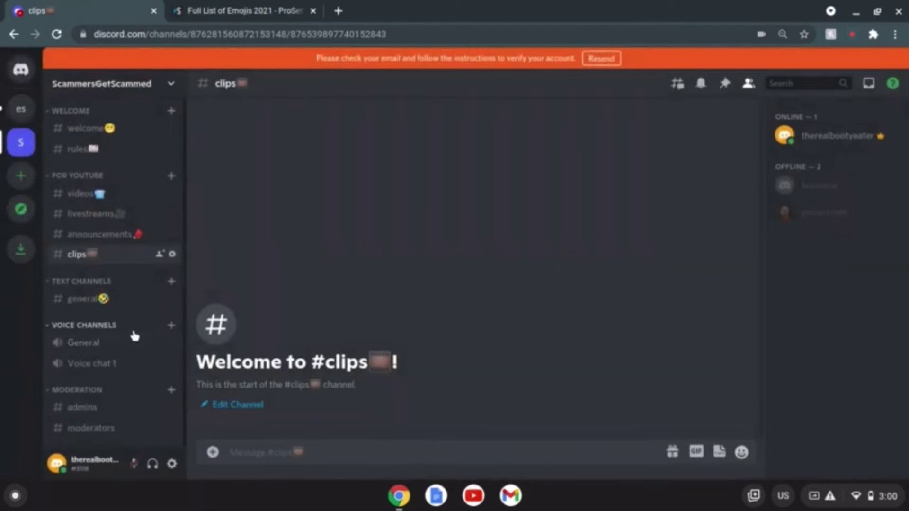
# Create a second voice channel named 'Voice chat 2'
pyautogui.click(172, 327)
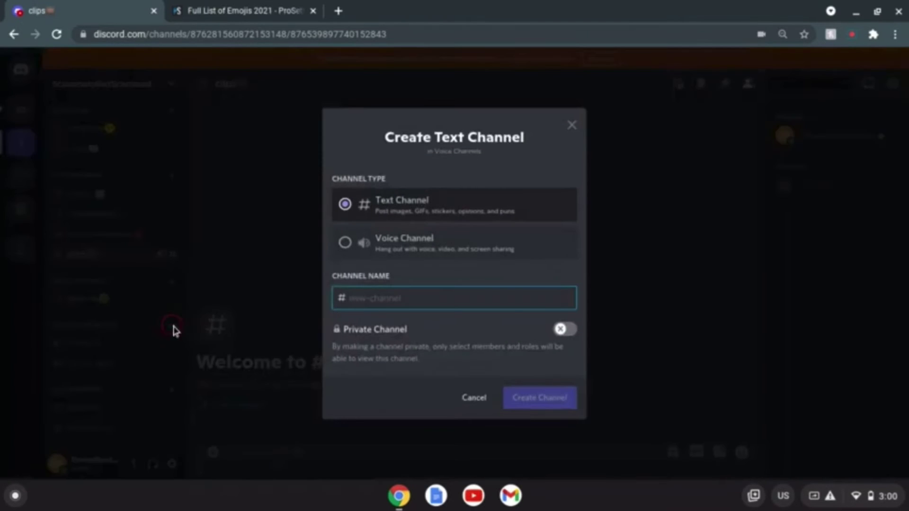
pyautogui.moveTo(515, 249); pyautogui.dragTo(419, 249)
pyautogui.doubleClick(398, 215)
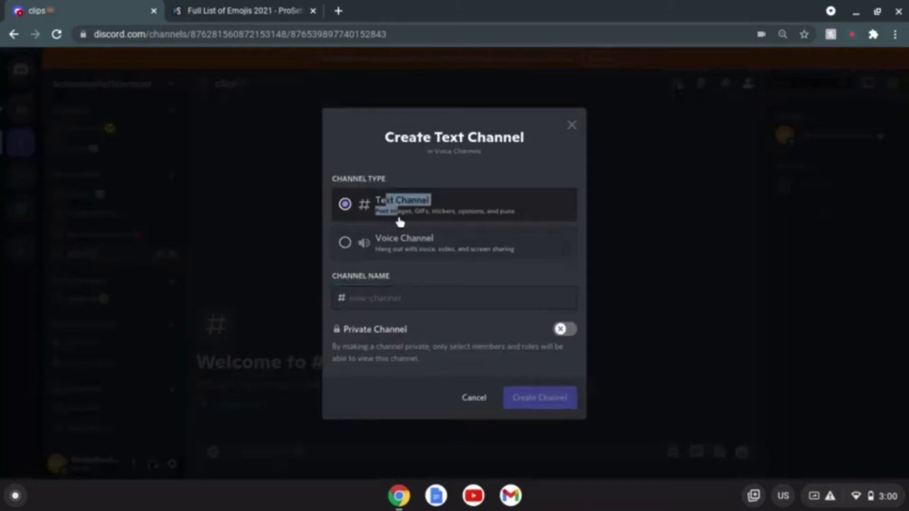
pyautogui.click(406, 239)
pyautogui.click(425, 303)
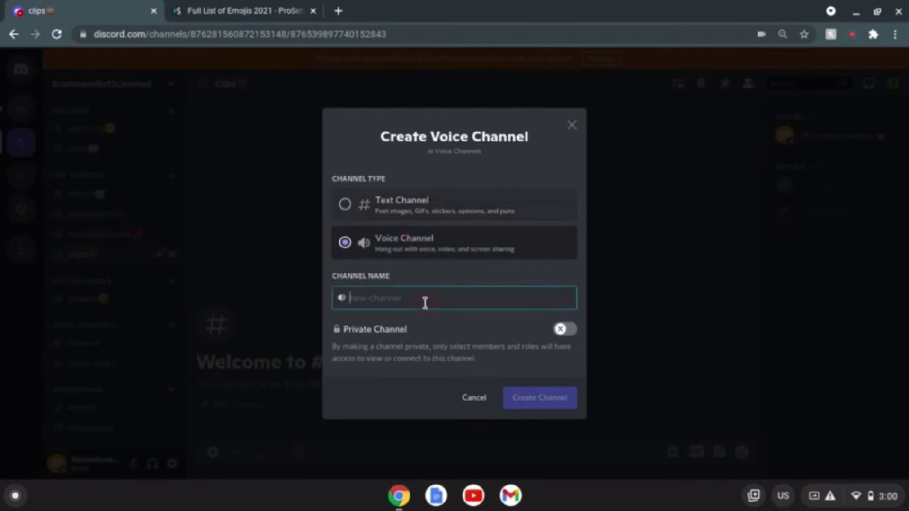
pyautogui.write('Voice chat 2')
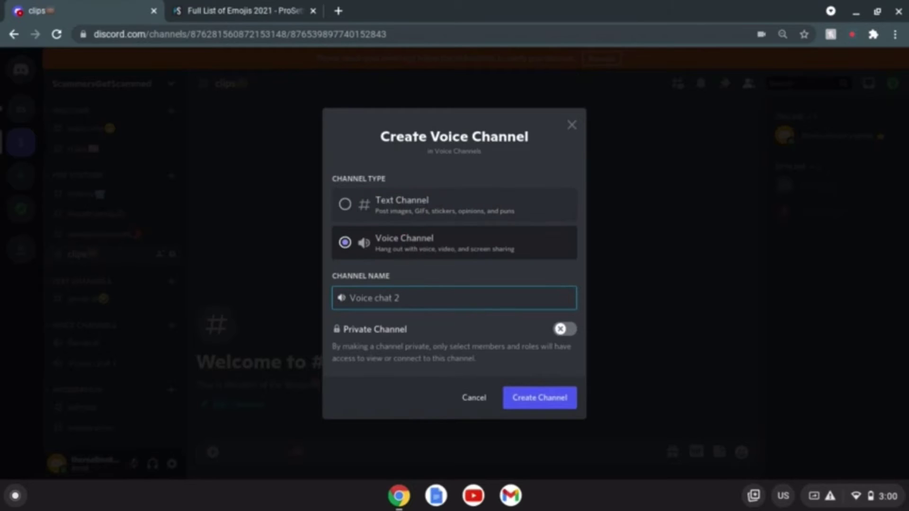
pyautogui.click(553, 408)
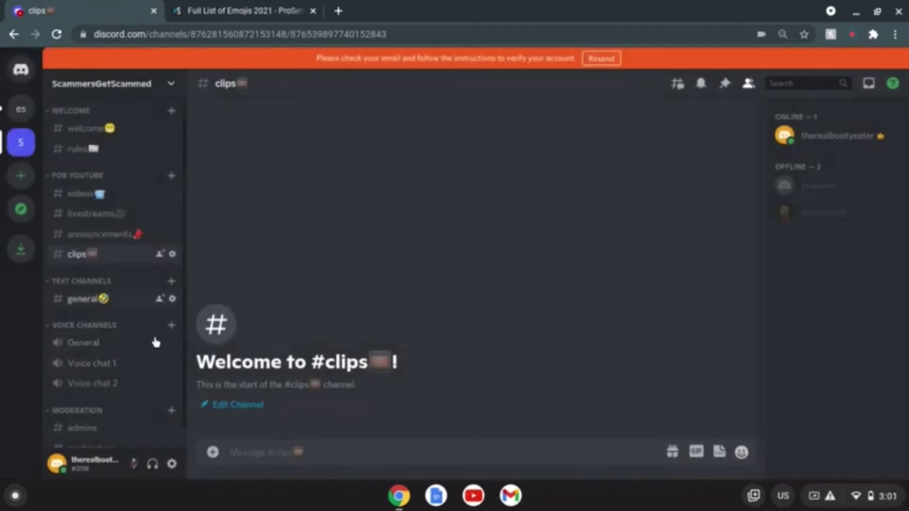
# Create a third voice channel named 'Voice chat 3'
pyautogui.click(172, 326)
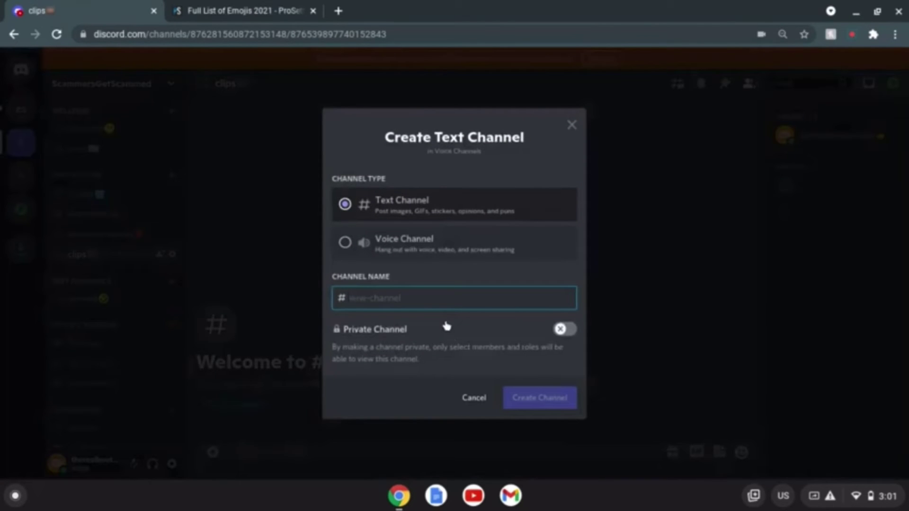
pyautogui.click(427, 245)
pyautogui.click(442, 300)
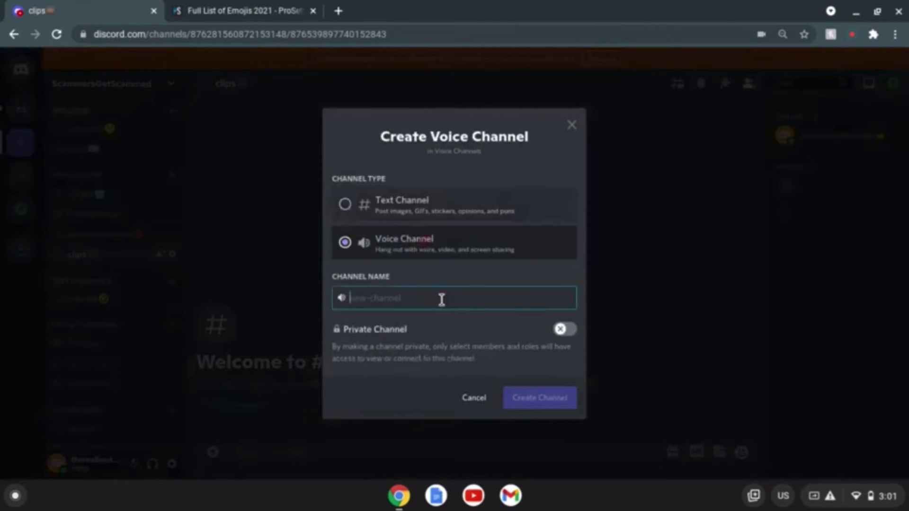
pyautogui.write('Voice chat 3')
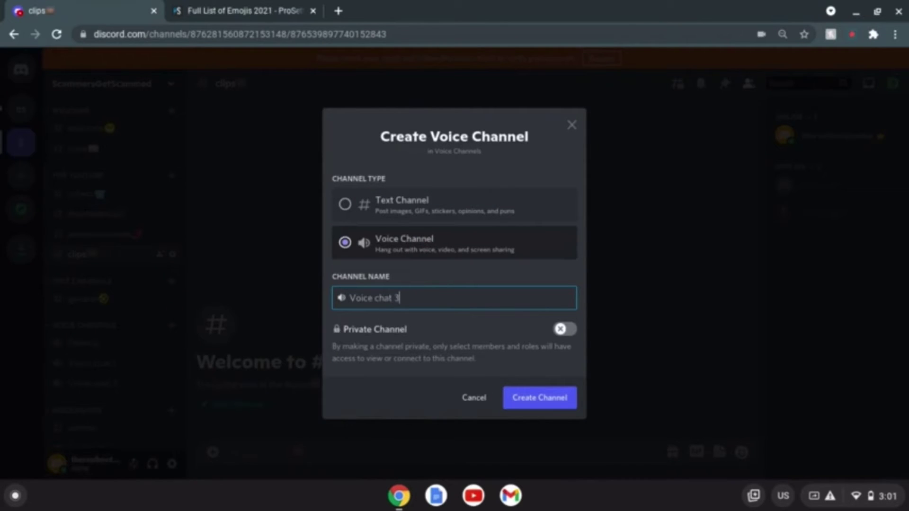
pyautogui.click(547, 404)
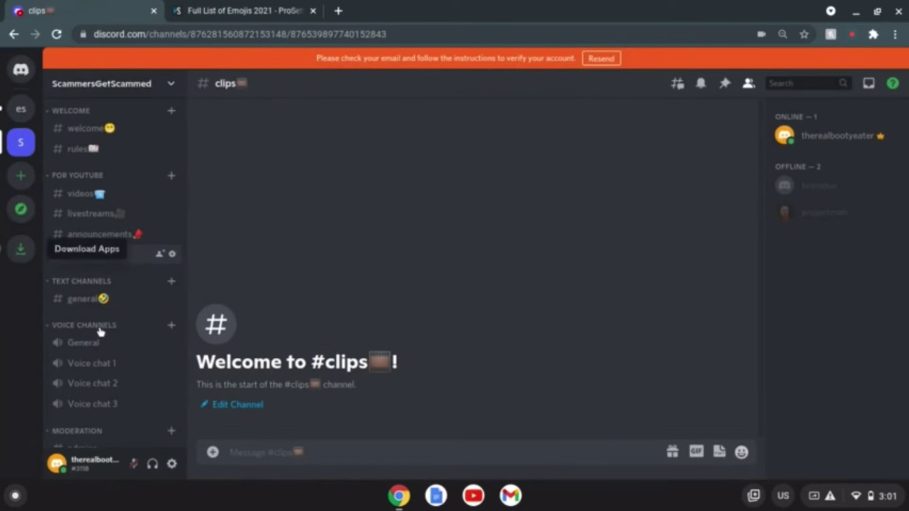
pyautogui.scroll(-2, 95, 350)
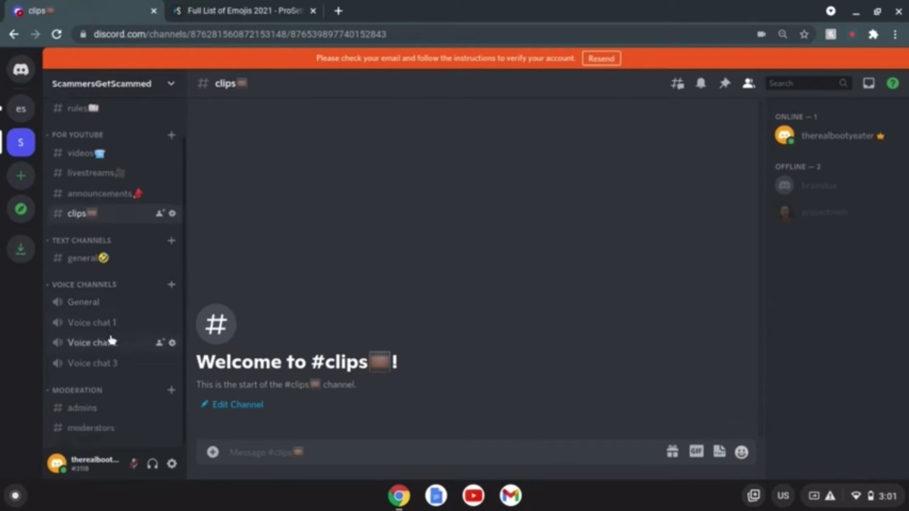
# Join and disconnect from Voice chat 1, then open its Edit Channel settings
pyautogui.click(122, 332)
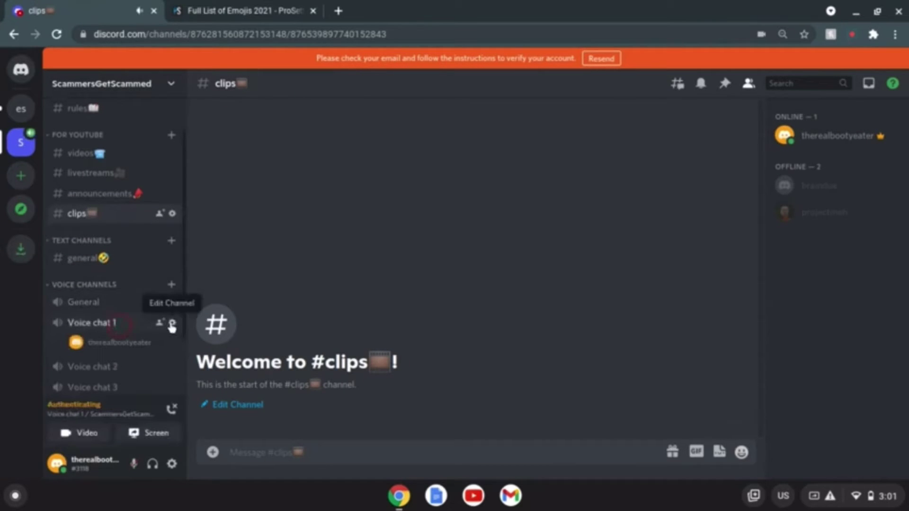
pyautogui.click(129, 334)
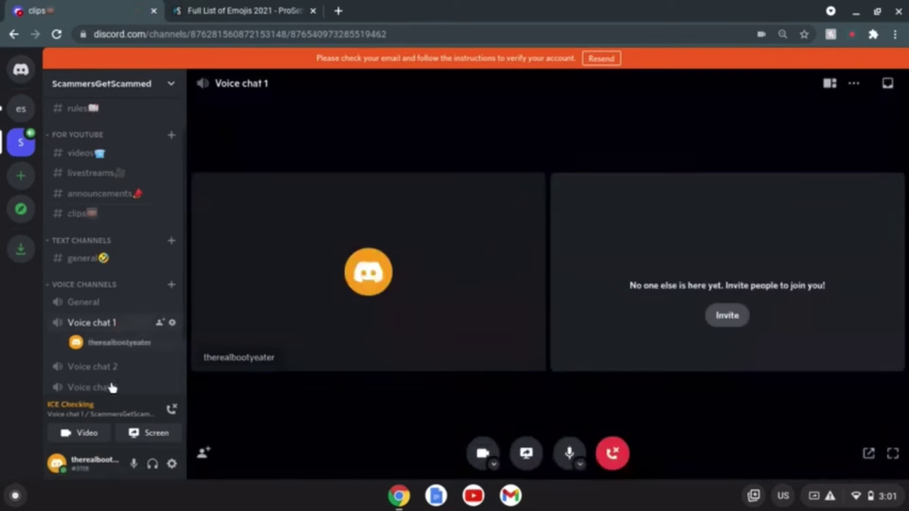
pyautogui.click(171, 406)
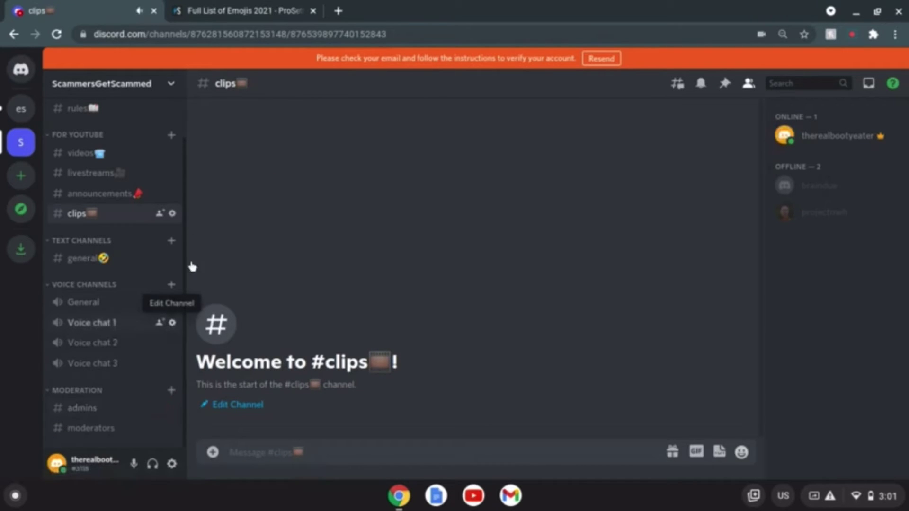
pyautogui.click(172, 323)
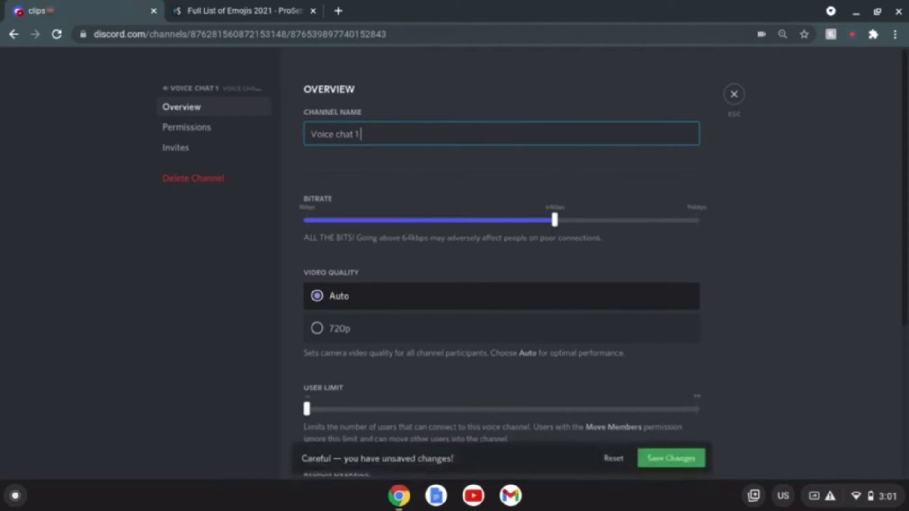
# Add the copied 🔊 speaker emoji to the end of Voice chat 1's name and save it
pyautogui.click(212, 5)
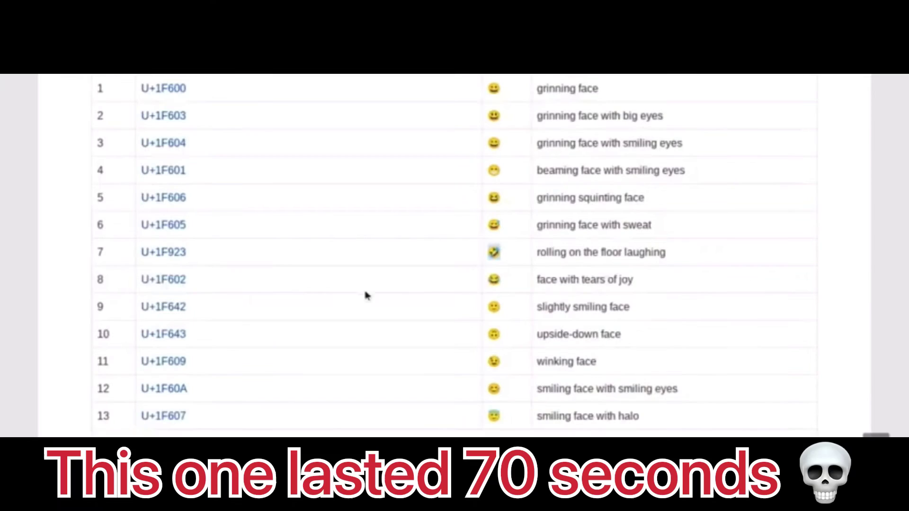
pyautogui.scroll(-20, 454, 255)
pyautogui.scroll(-20, 454, 255)
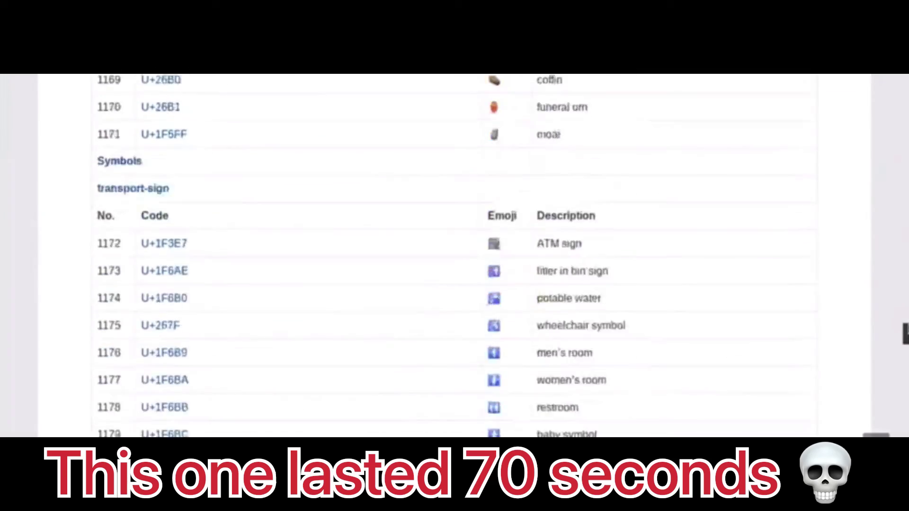
pyautogui.scroll(20, 878, 279)
pyautogui.scroll(20, 669, 265)
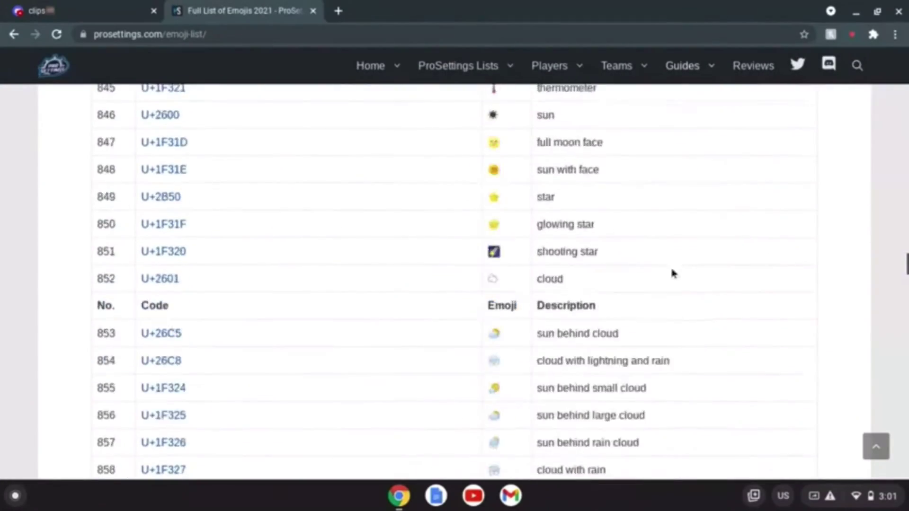
pyautogui.scroll(-20, 661, 256)
pyautogui.scroll(20, 663, 260)
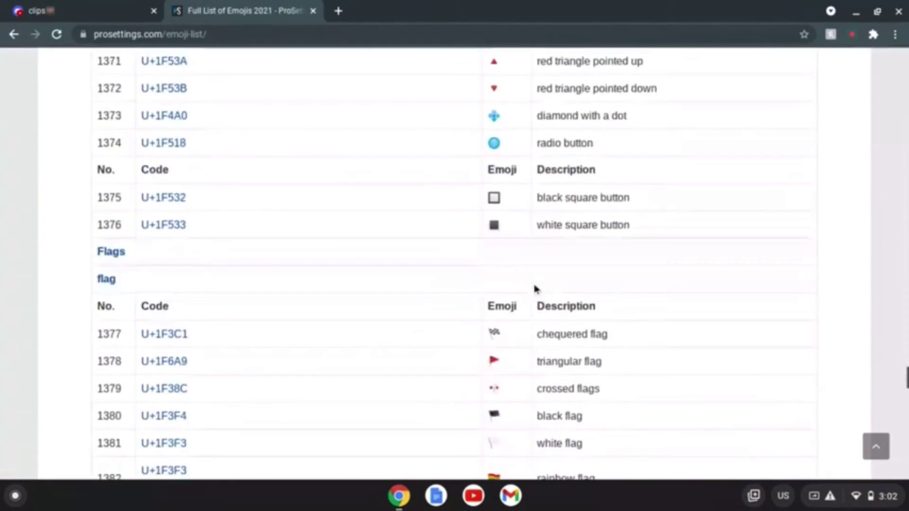
pyautogui.moveTo(904, 376); pyautogui.dragTo(903, 318)
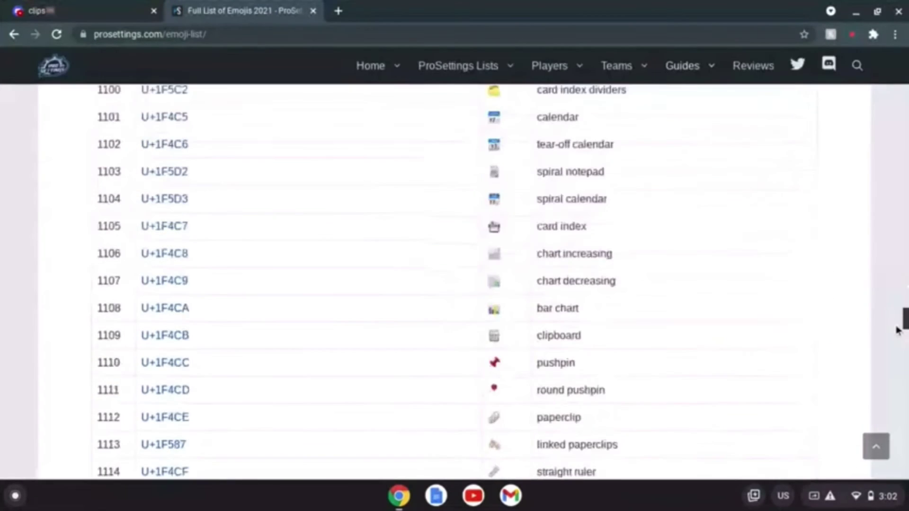
pyautogui.scroll(20, 675, 329)
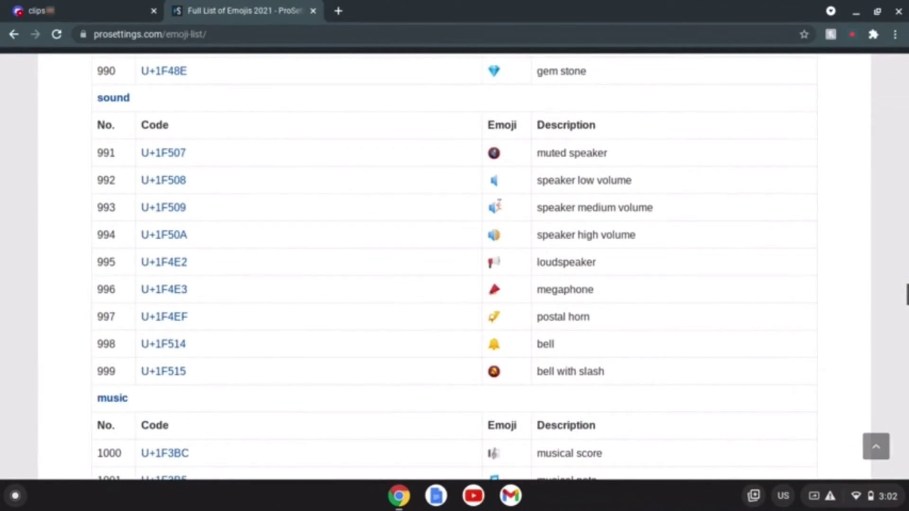
pyautogui.hotkey('ctrl', 'shift', 'Tab')
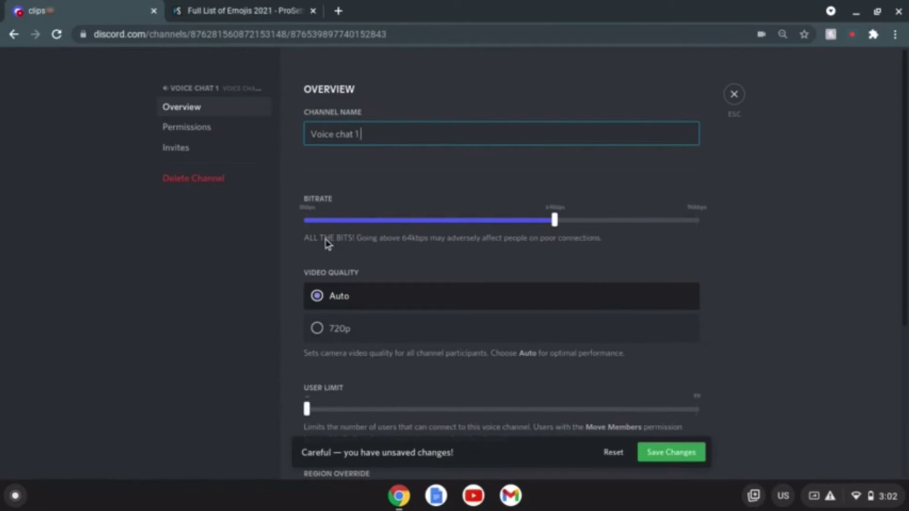
pyautogui.write('🔊')
pyautogui.click(672, 455)
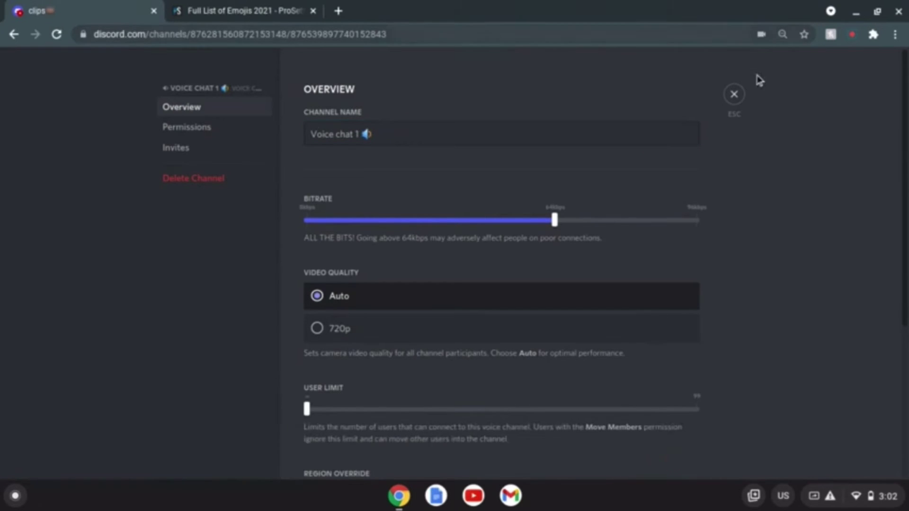
pyautogui.click(738, 99)
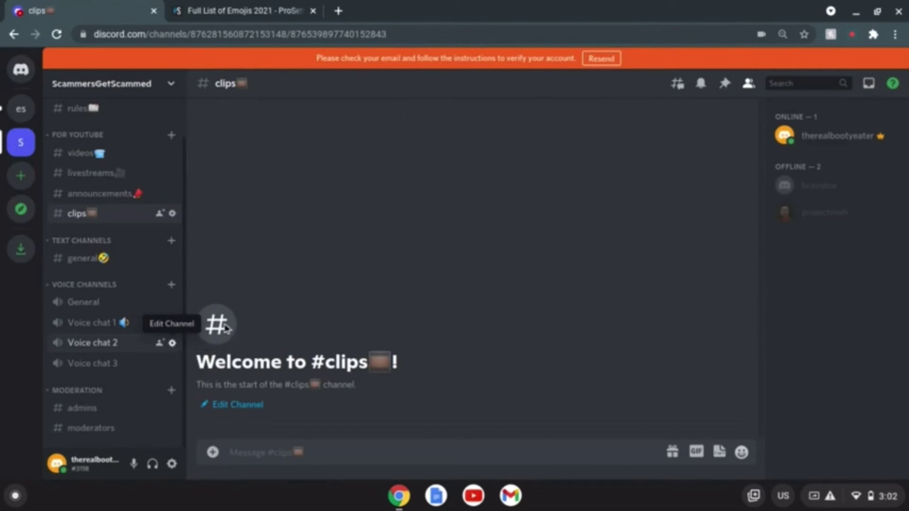
# Save Voice chat 2's name with the 🔊 speaker emoji added
pyautogui.click(390, 139)
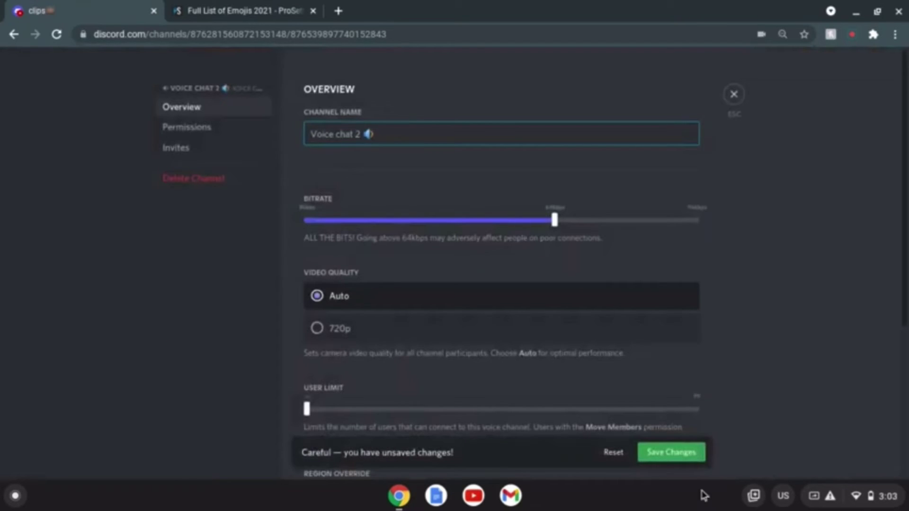
pyautogui.click(699, 456)
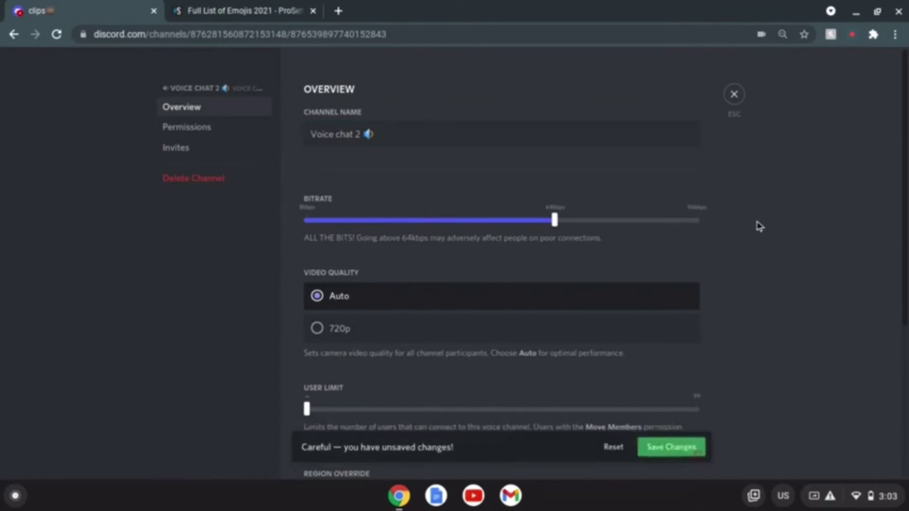
pyautogui.click(735, 97)
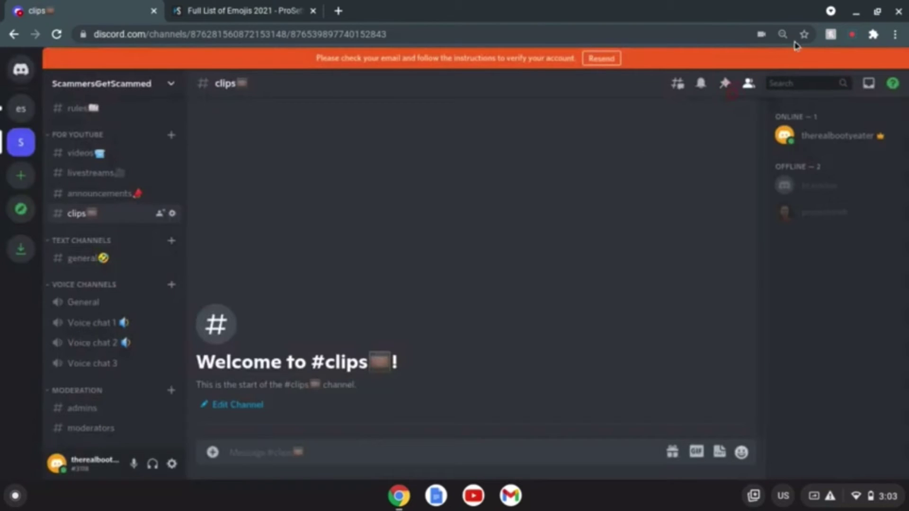
# Paste the 🔊 speaker emoji after Voice chat 3's name, save, and close settings
pyautogui.click(849, 36)
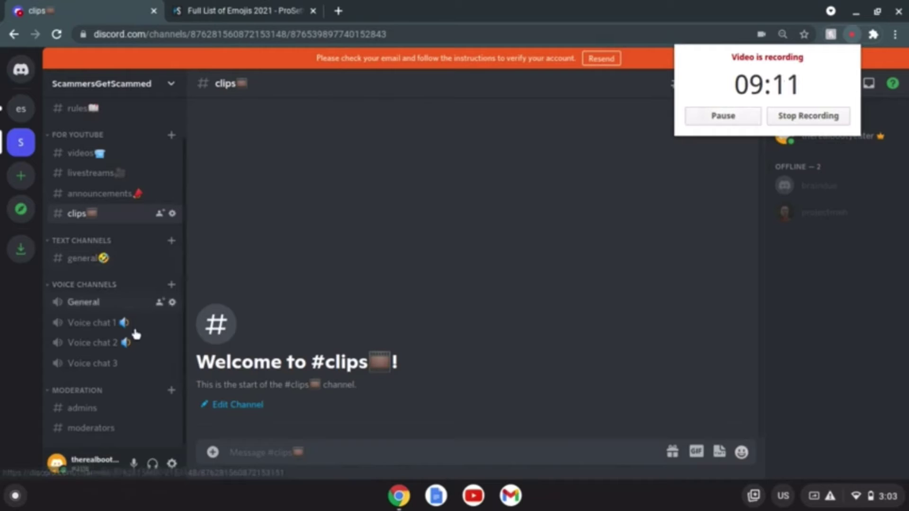
pyautogui.click(177, 371)
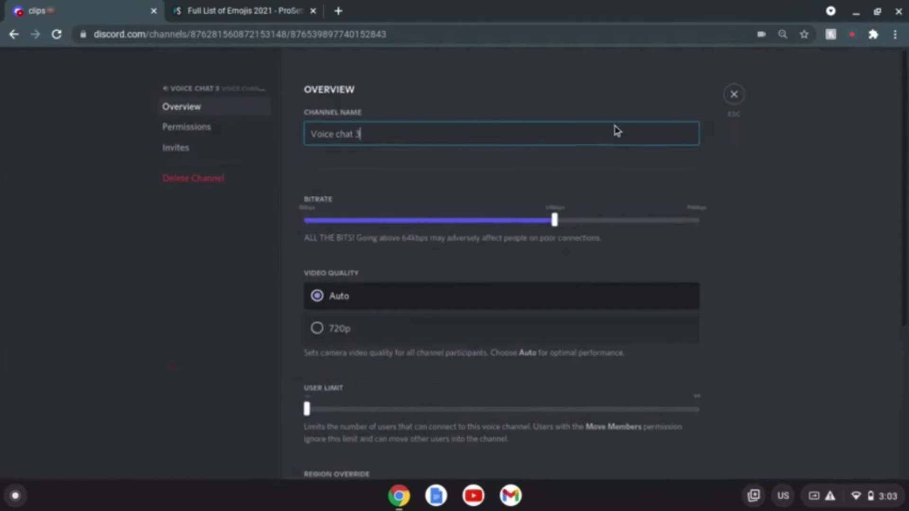
pyautogui.write('🔊')
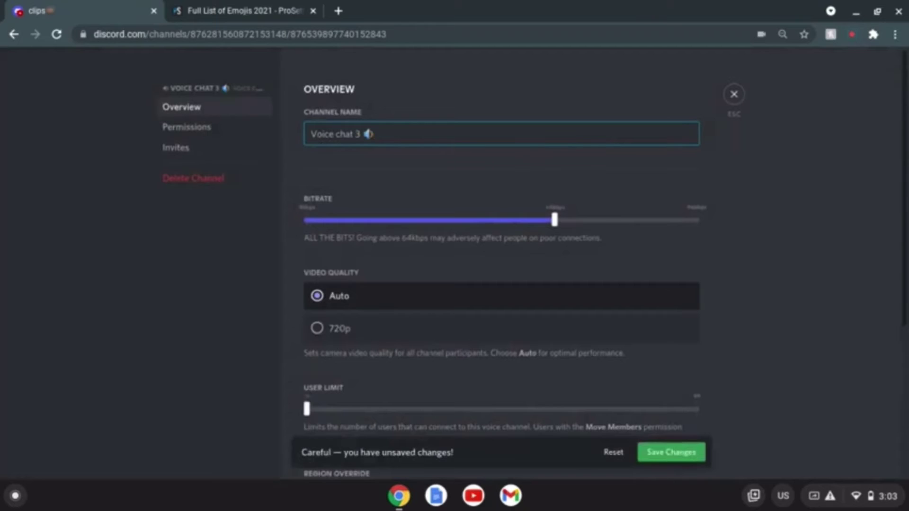
pyautogui.click(671, 452)
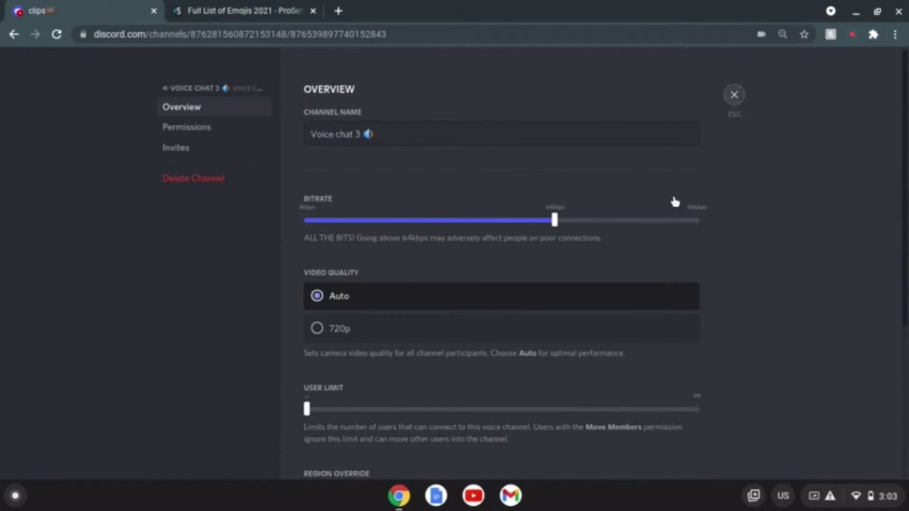
pyautogui.press('Escape')
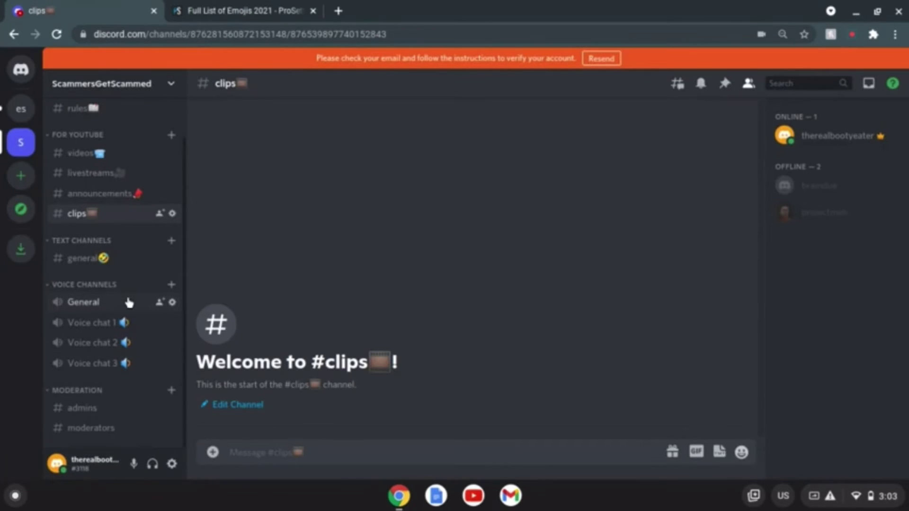
# Scroll the emoji list down to the weather emojis around ⚡ high voltage, then return to Discord
pyautogui.hotkey('ctrl', 'Tab')
pyautogui.scroll(-15, 284, 284)
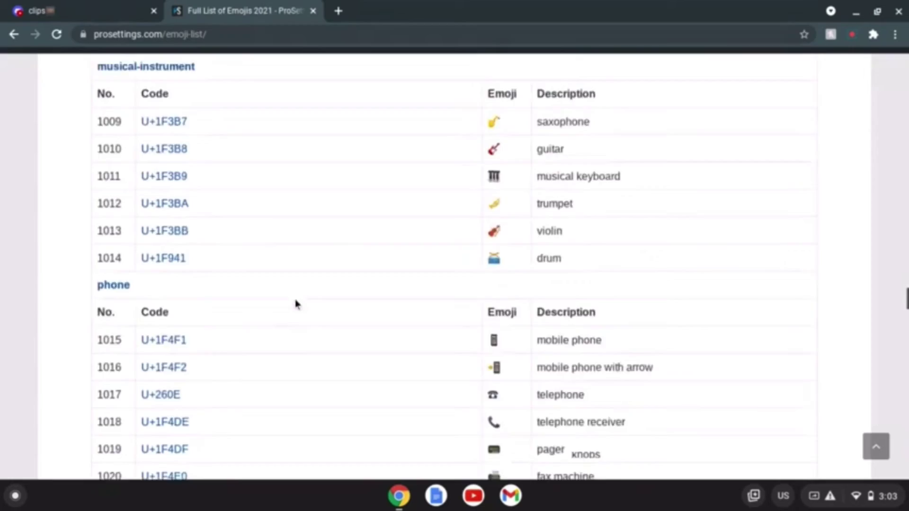
pyautogui.moveTo(906, 309); pyautogui.dragTo(898, 113)
pyautogui.scroll(-20, 898, 113)
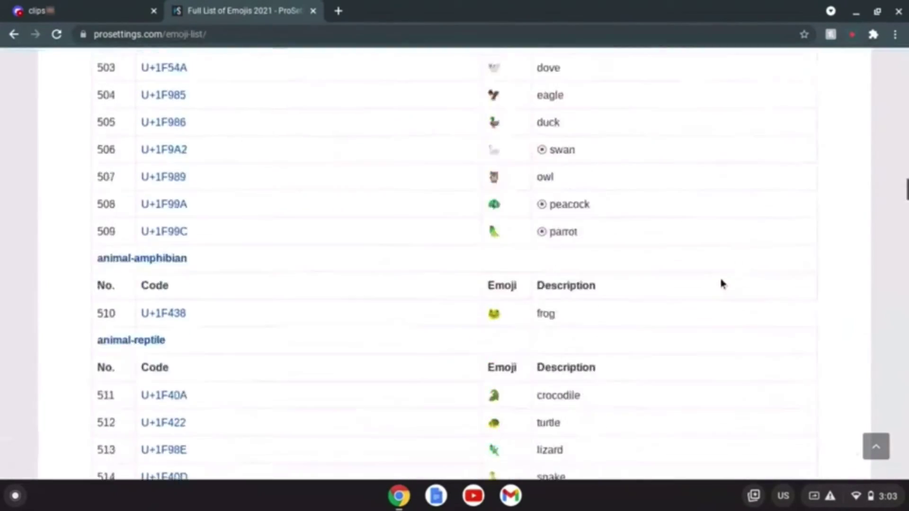
pyautogui.scroll(5, 563, 172)
pyautogui.scroll(-20, 544, 420)
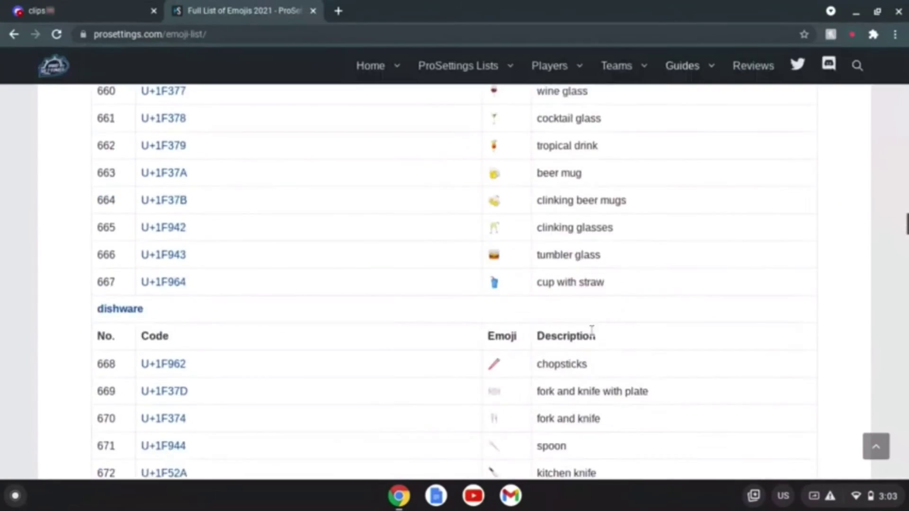
pyautogui.scroll(-20, 618, 327)
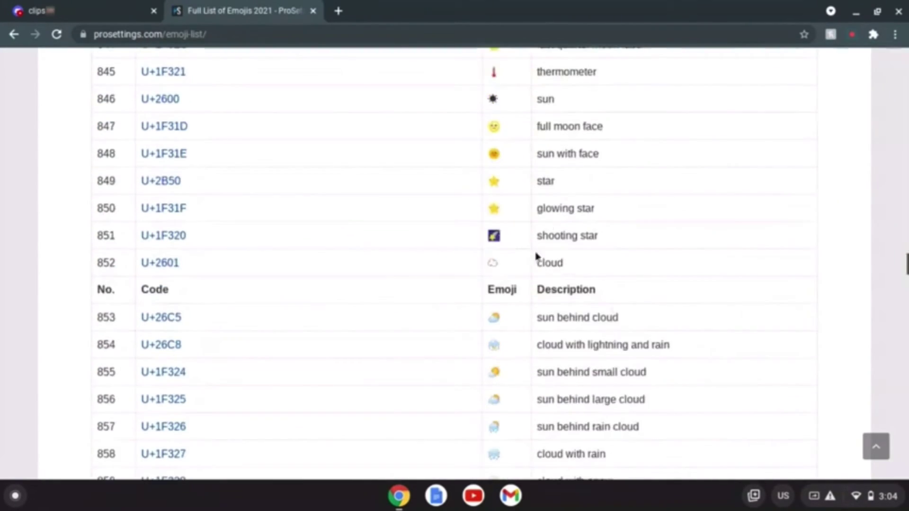
pyautogui.scroll(5, 535, 284)
pyautogui.scroll(-15, 531, 306)
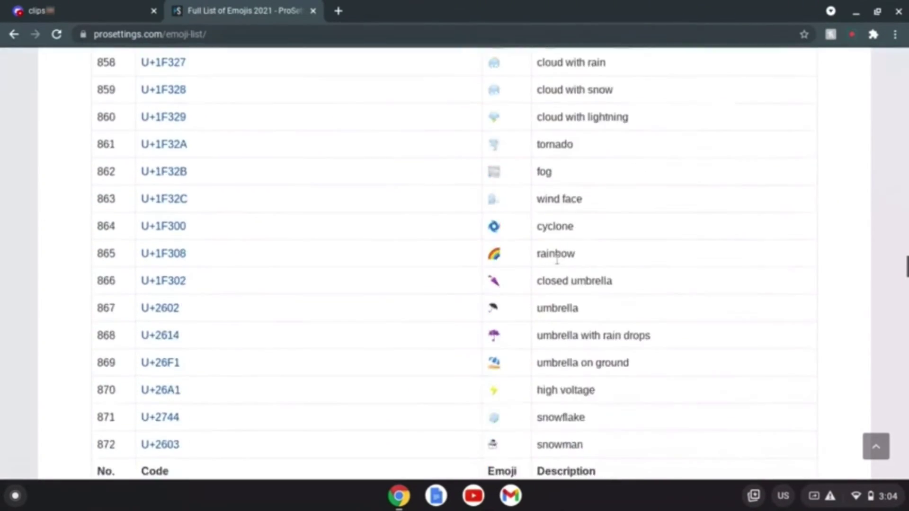
pyautogui.hotkey('ctrl', '1')
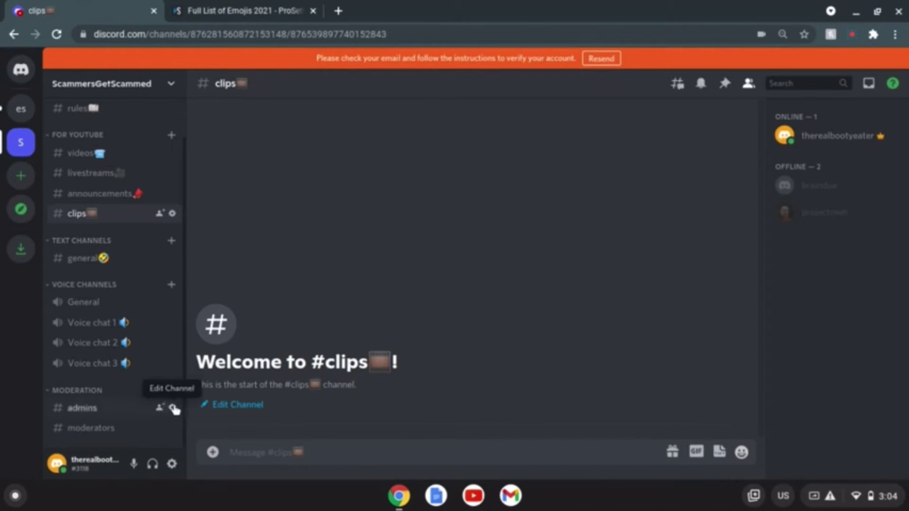
# Rename the admins channel with the ⚡ high voltage emoji at the end and save it
pyautogui.click(172, 408)
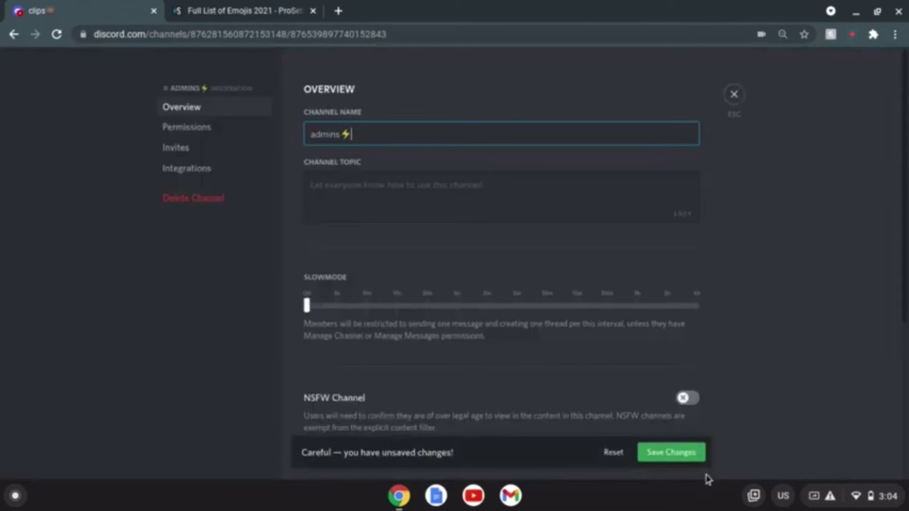
pyautogui.click(691, 456)
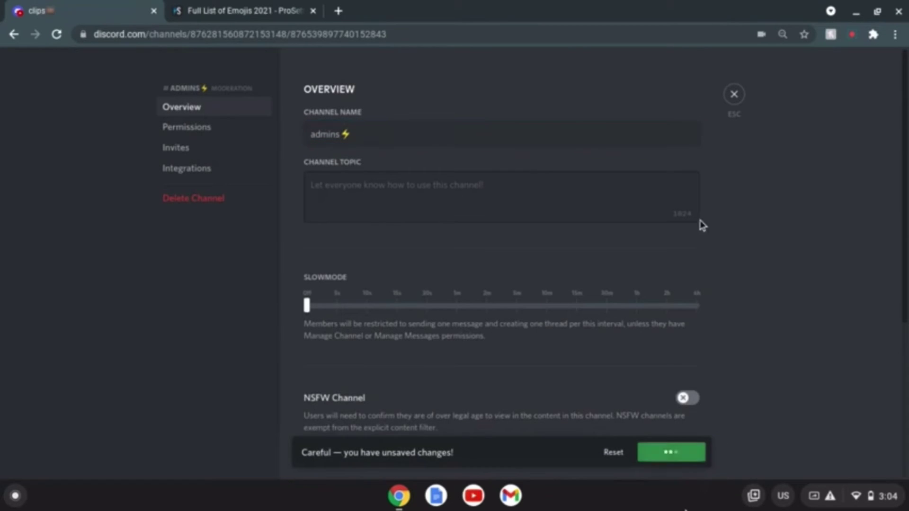
pyautogui.click(734, 96)
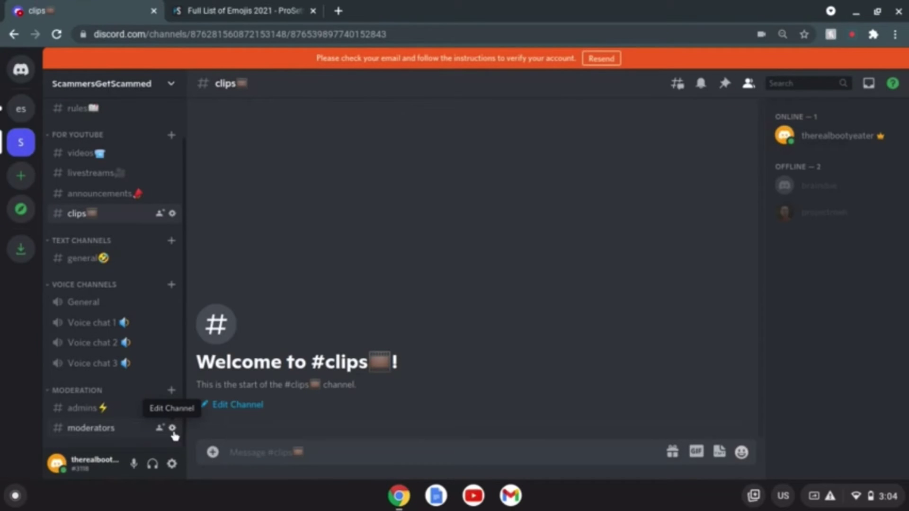
pyautogui.moveTo(170, 434); pyautogui.dragTo(171, 435)
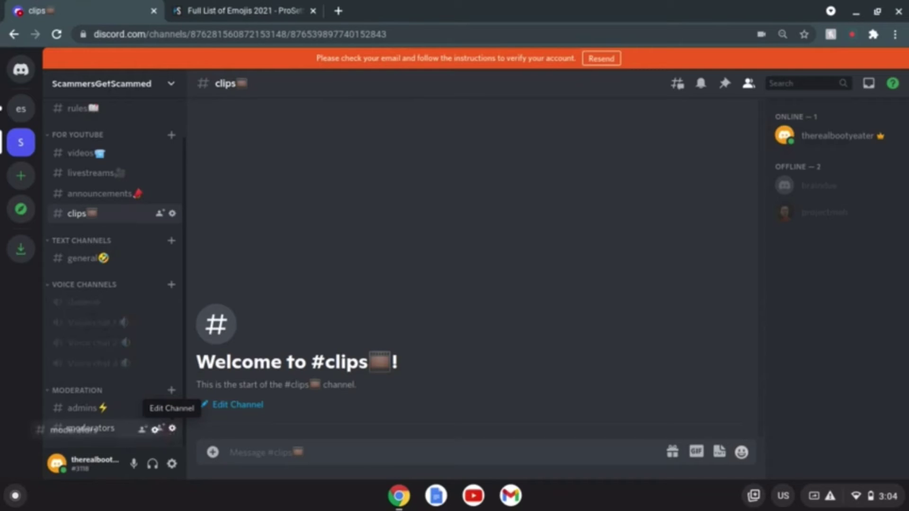
pyautogui.moveTo(171, 433)
pyautogui.mouseDown()
pyautogui.moveTo(177, 303)
pyautogui.moveTo(156, 428)
pyautogui.mouseUp()
pyautogui.click(227, 11)
pyautogui.click(136, 6)
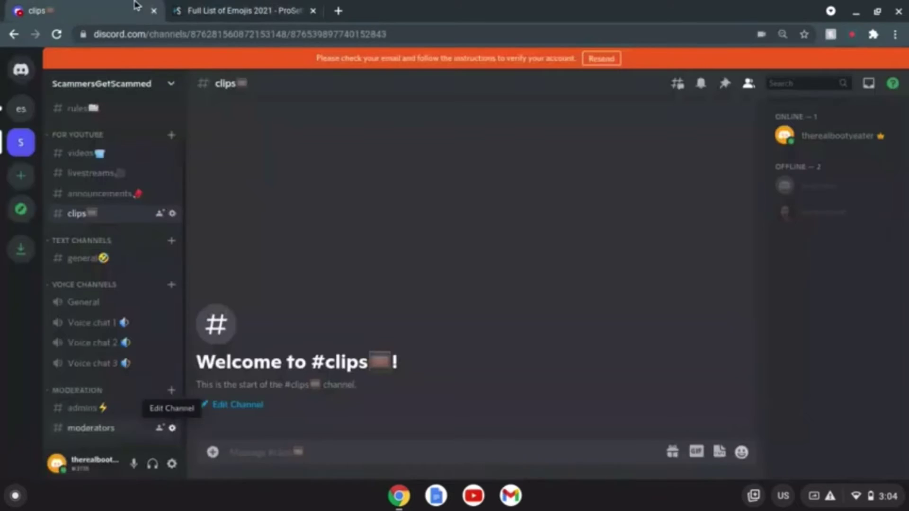
# Copy the ⛄ snowman emoji and save it at the end of the moderators channel name
pyautogui.click(172, 427)
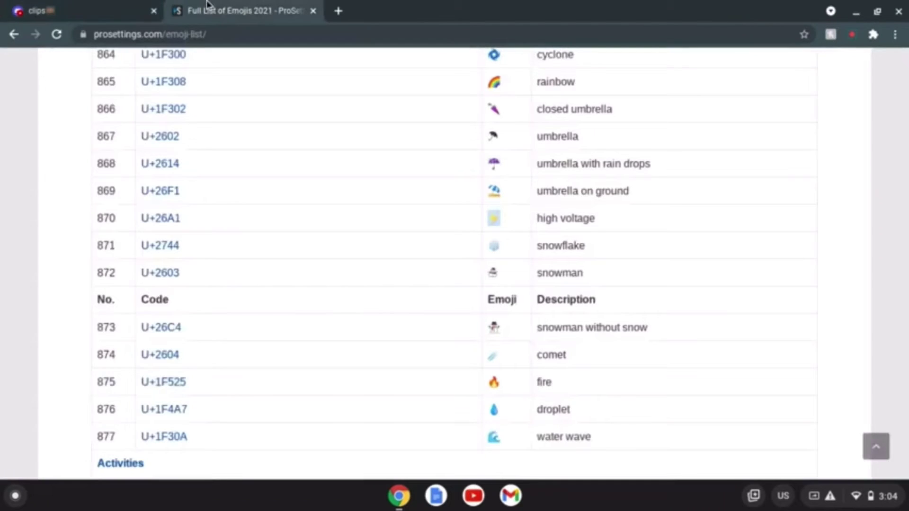
pyautogui.click(211, 5)
pyautogui.click(74, 9)
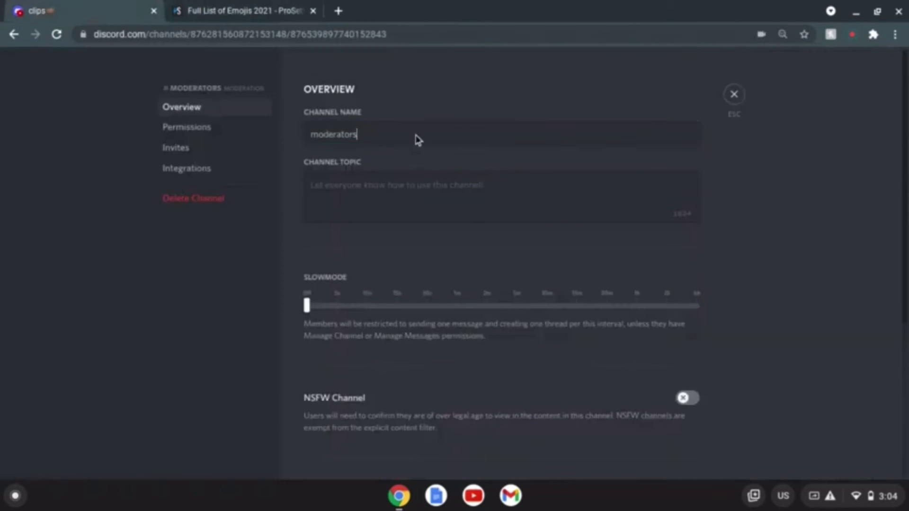
pyautogui.click(201, 5)
pyautogui.scroll(-8, 570, 310)
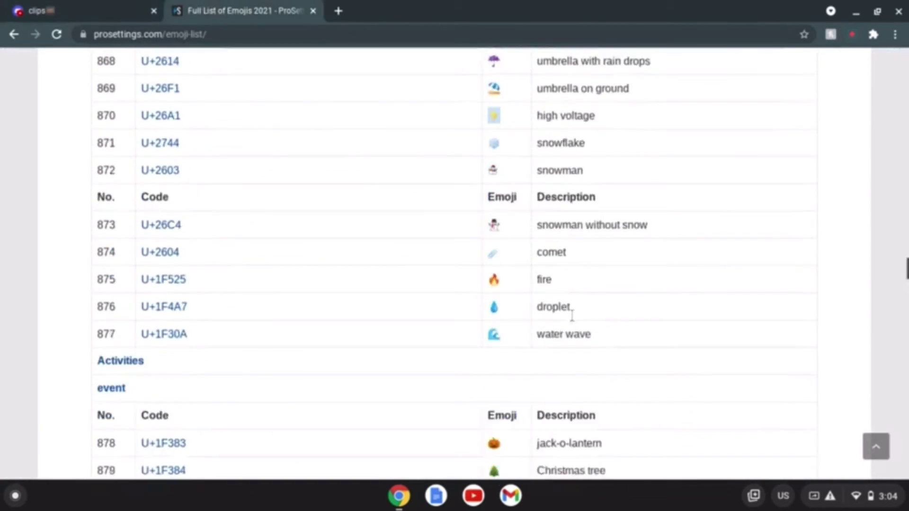
pyautogui.scroll(8, 572, 318)
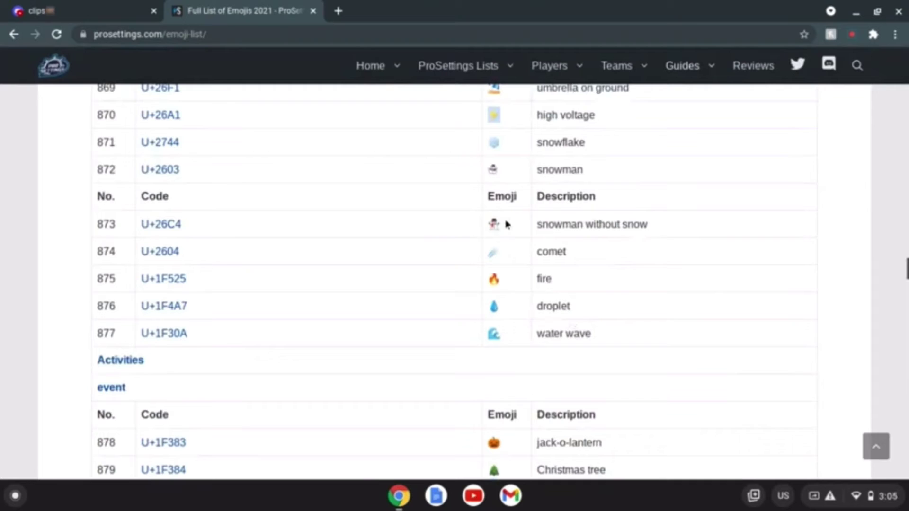
pyautogui.doubleClick(491, 227)
pyautogui.hotkey('ctrl', 'c')
pyautogui.click(92, 6)
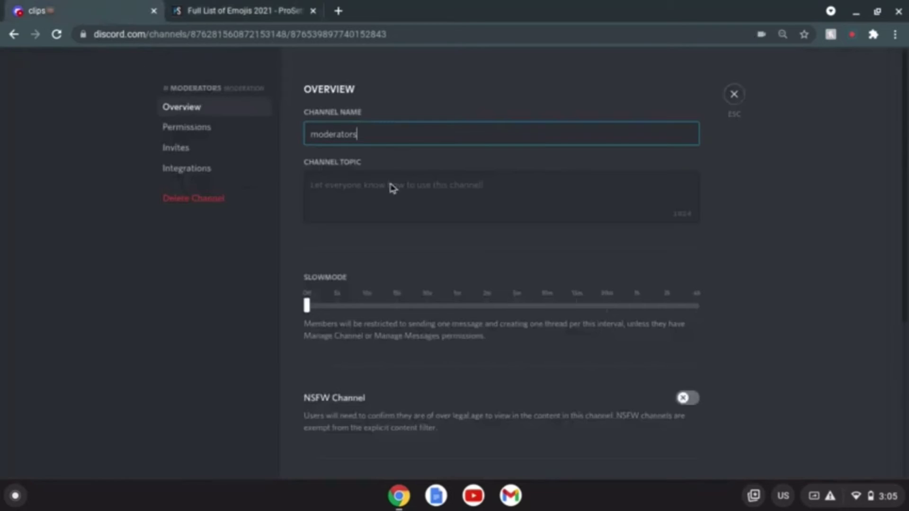
pyautogui.hotkey('ctrl', 'v')
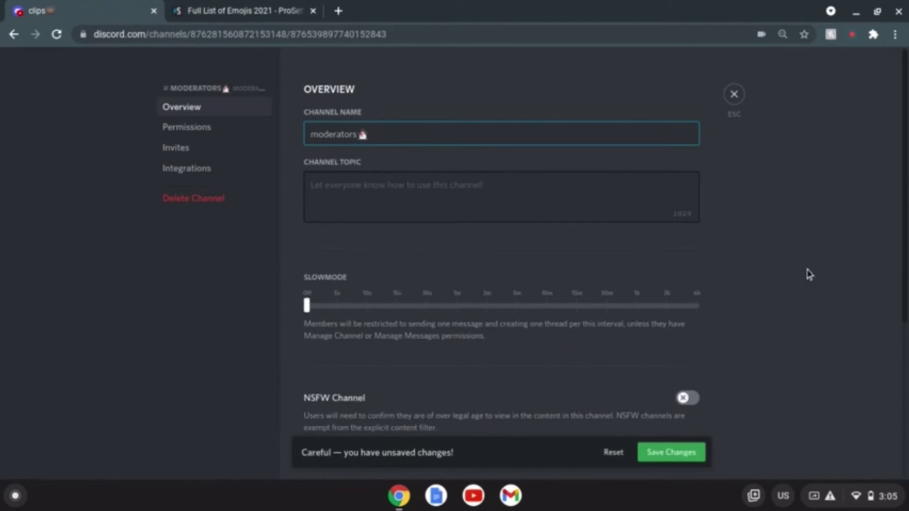
pyautogui.click(685, 452)
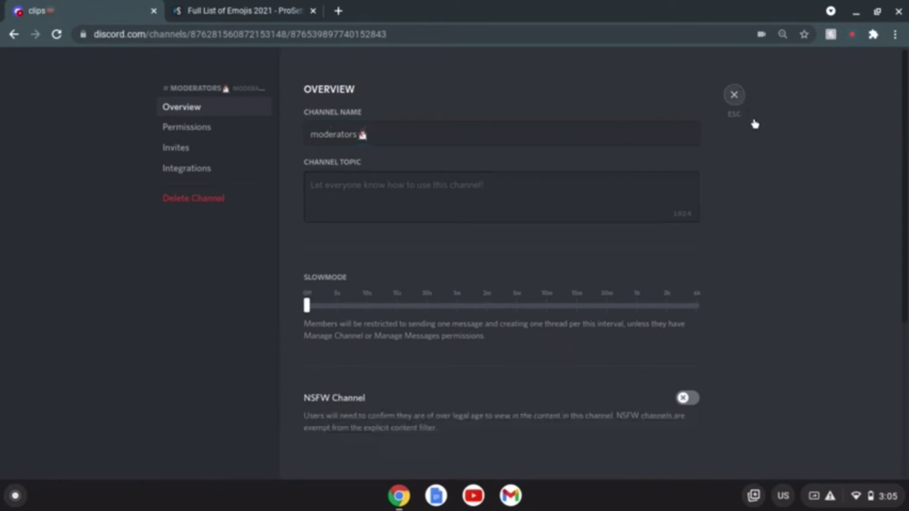
pyautogui.click(734, 95)
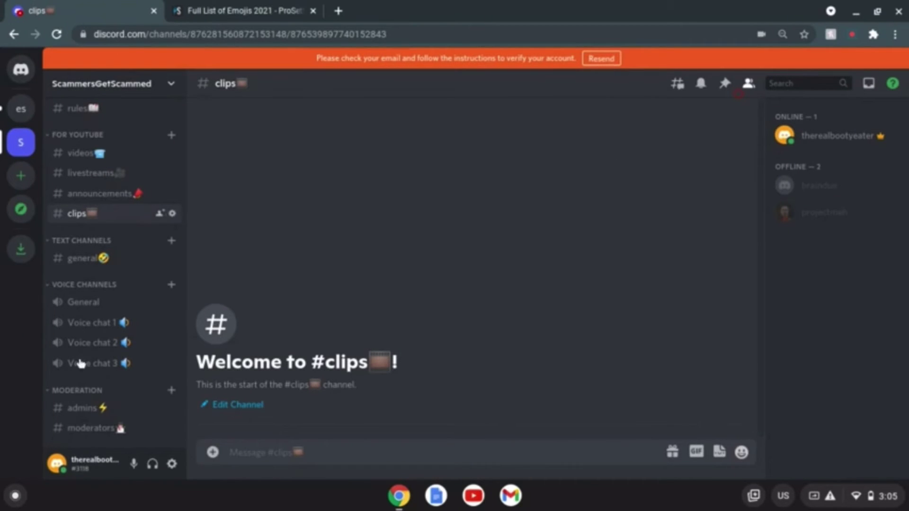
# Check the renamed welcome 😀 and rules 📖 channels, ending on the welcome channel
pyautogui.scroll(2, 115, 189)
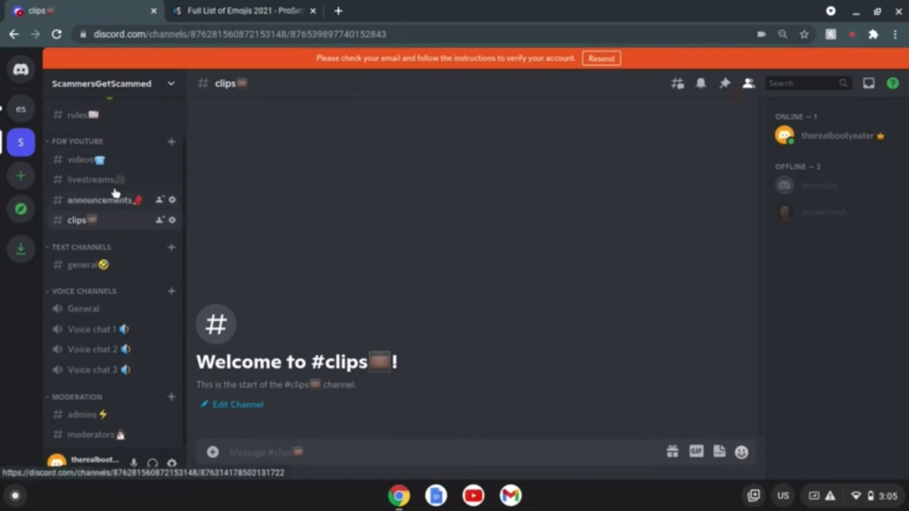
pyautogui.scroll(-1, 97, 175)
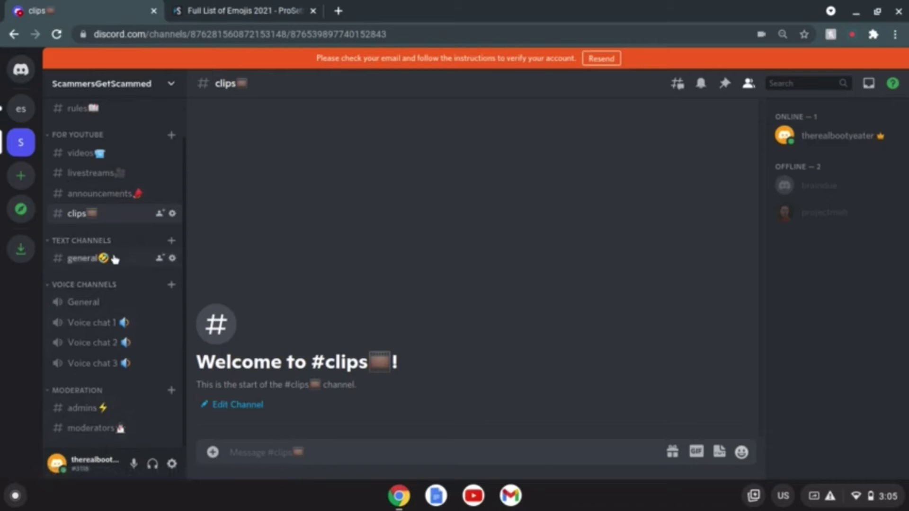
pyautogui.scroll(2, 93, 265)
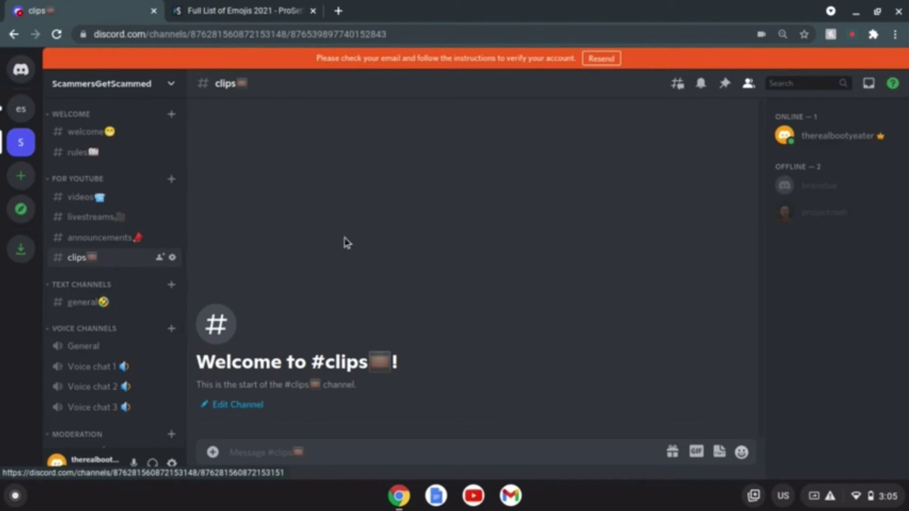
pyautogui.click(115, 129)
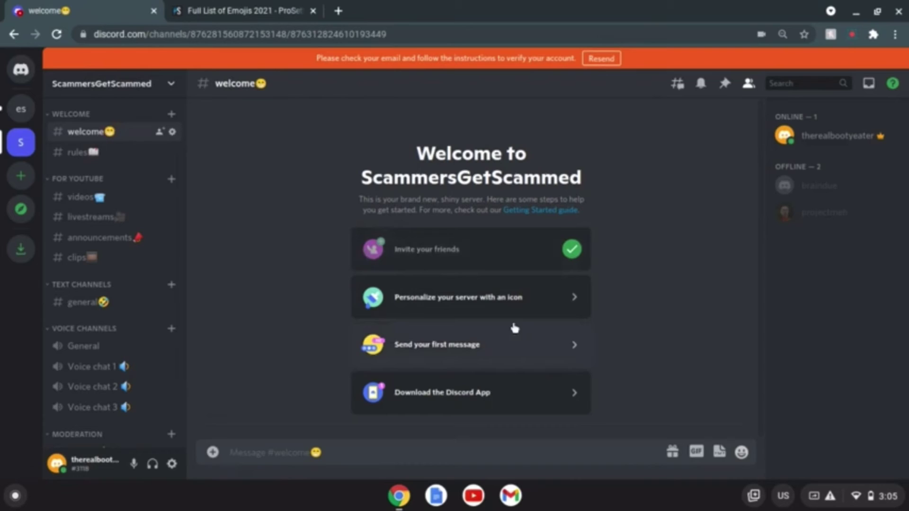
pyautogui.click(492, 352)
pyautogui.click(111, 161)
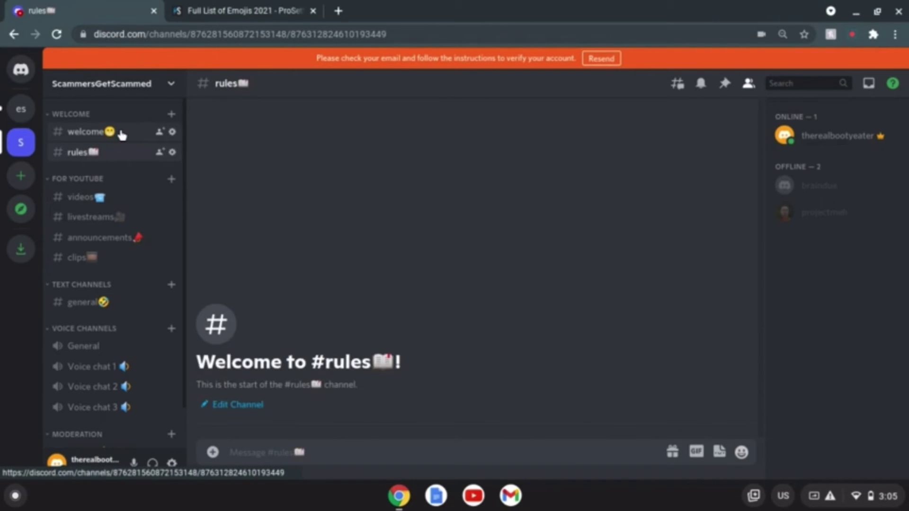
pyautogui.click(122, 136)
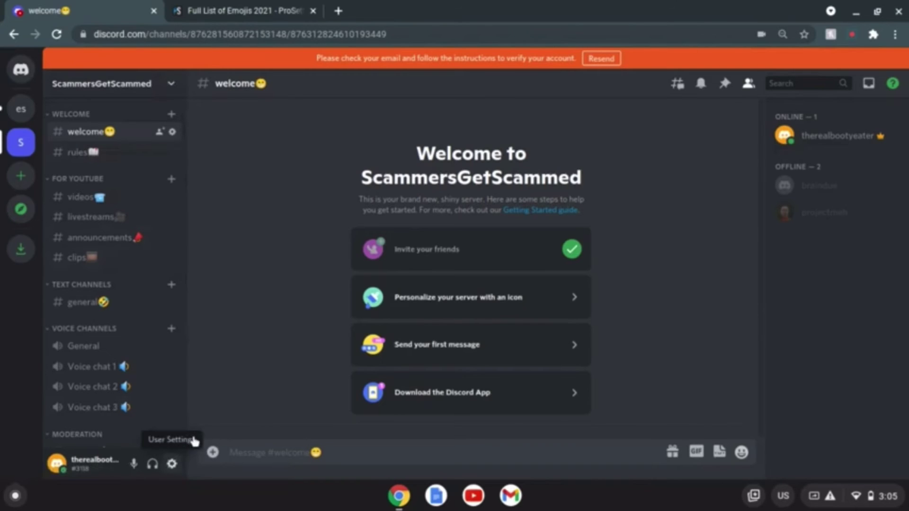
# Open and close User Settings, returning to the ScammersGetScammed channel list
pyautogui.click(173, 464)
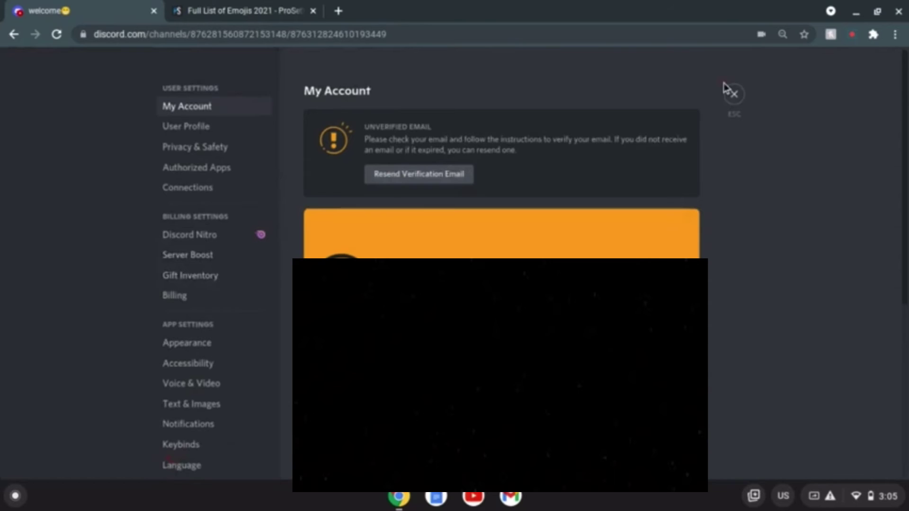
pyautogui.click(733, 96)
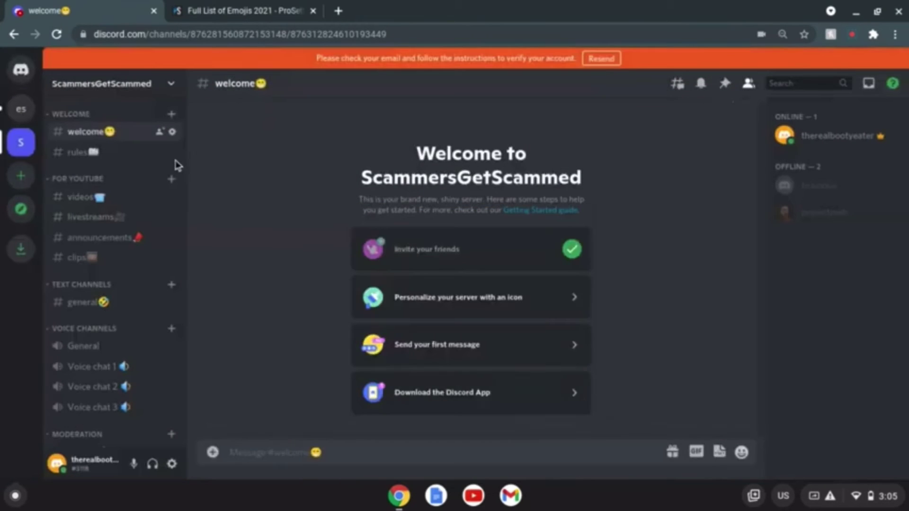
pyautogui.scroll(-2, 107, 163)
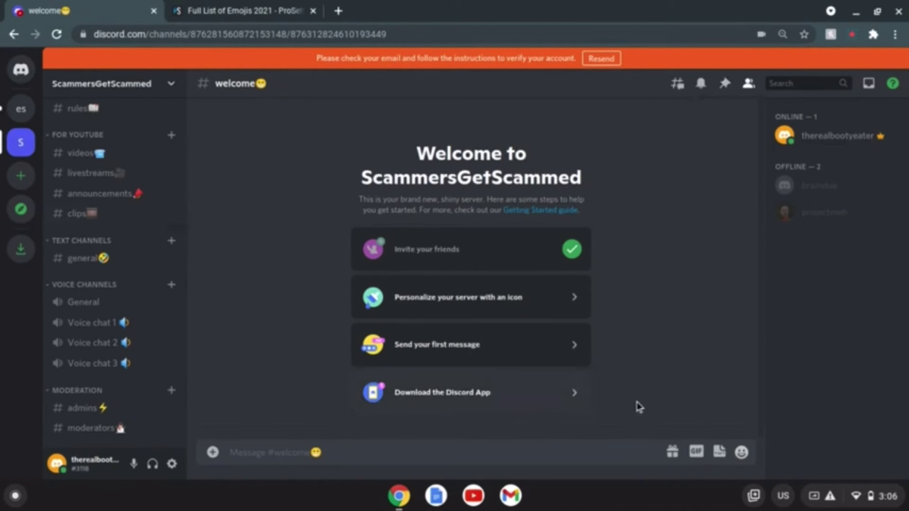
pyautogui.scroll(2, 52, 150)
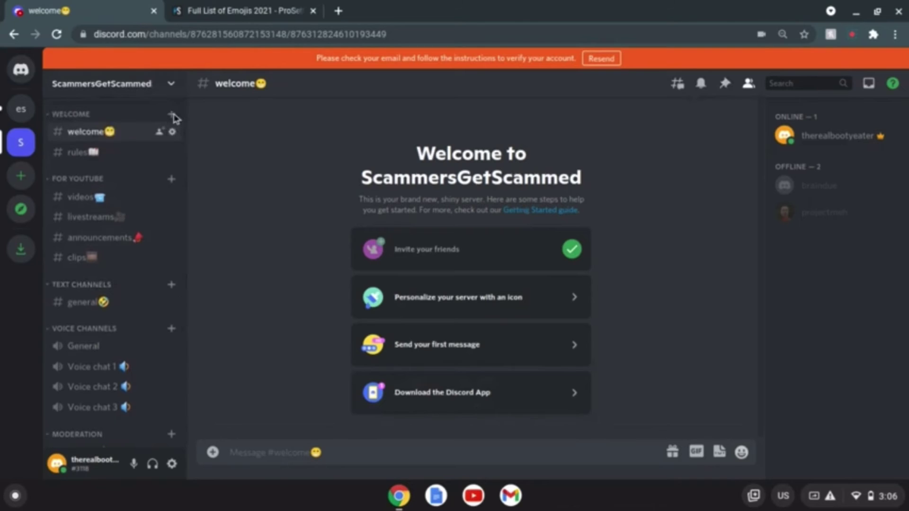
# Create a new role under Server Settings > Roles
pyautogui.click(171, 84)
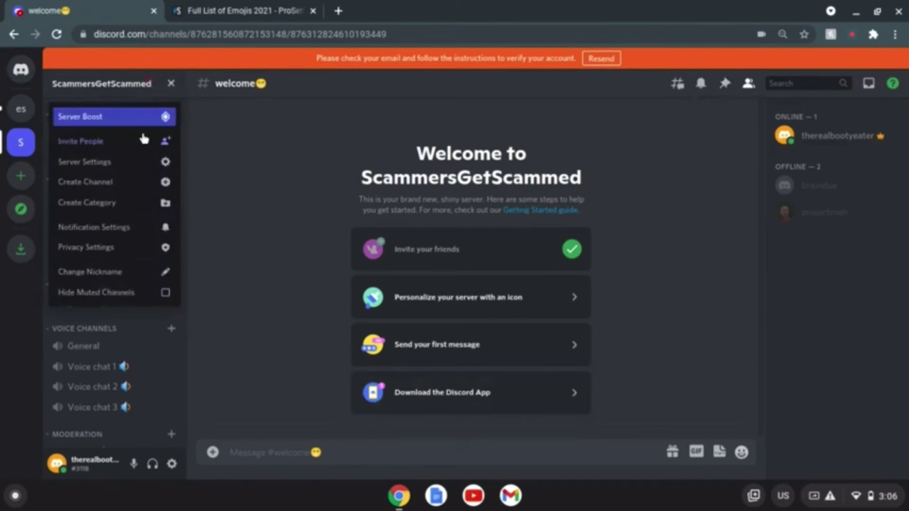
pyautogui.click(96, 169)
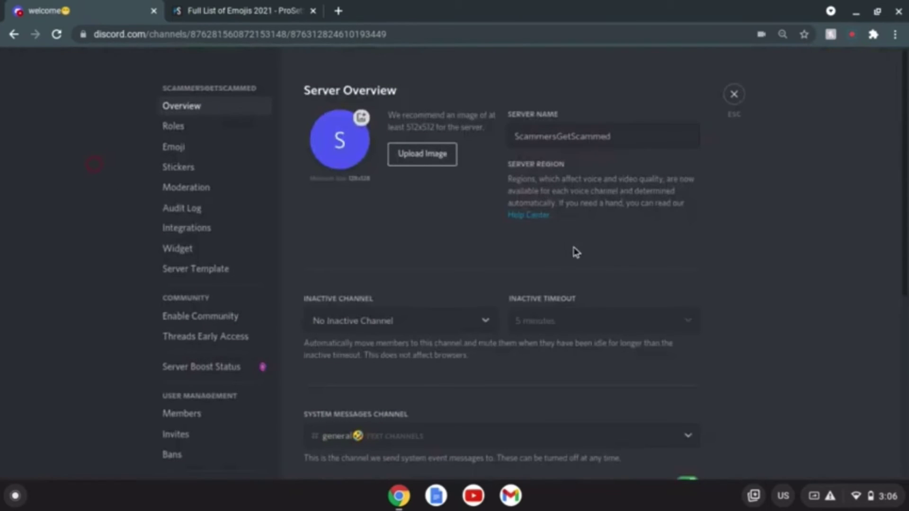
pyautogui.click(179, 126)
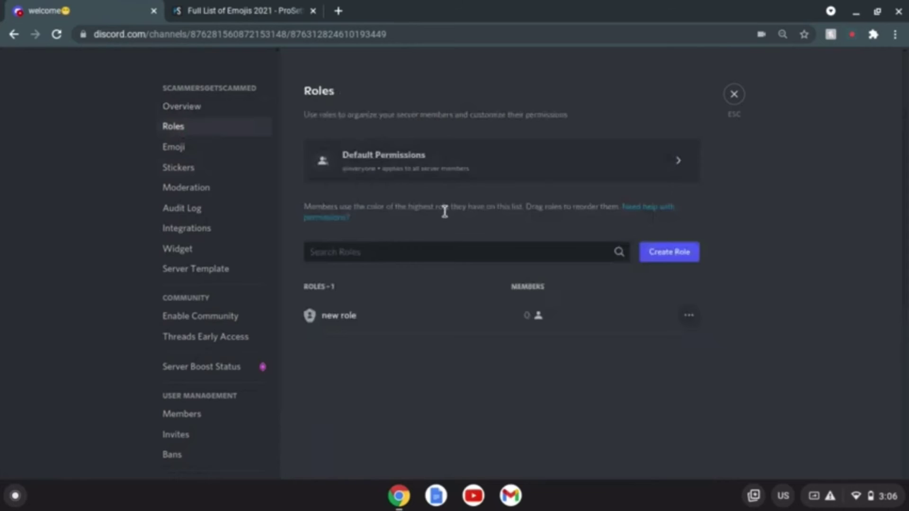
pyautogui.click(668, 252)
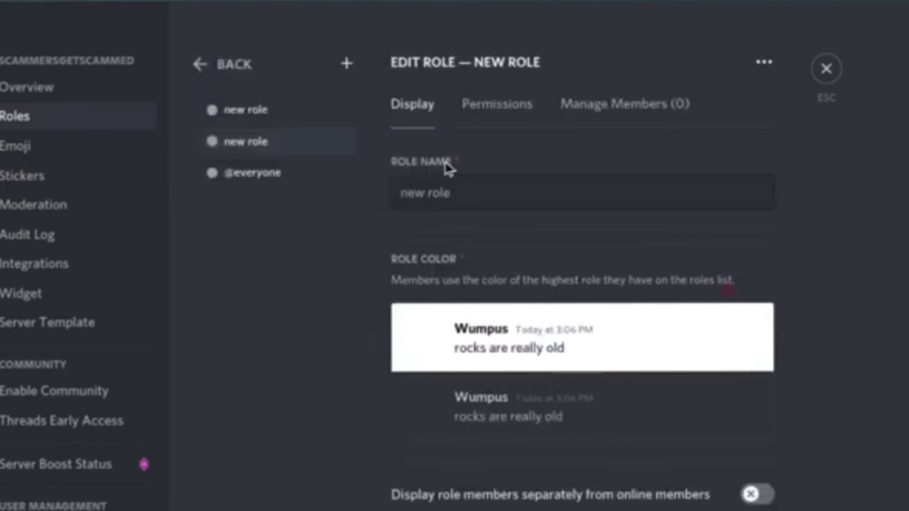
# Name the new role Newcomers
pyautogui.click(439, 201)
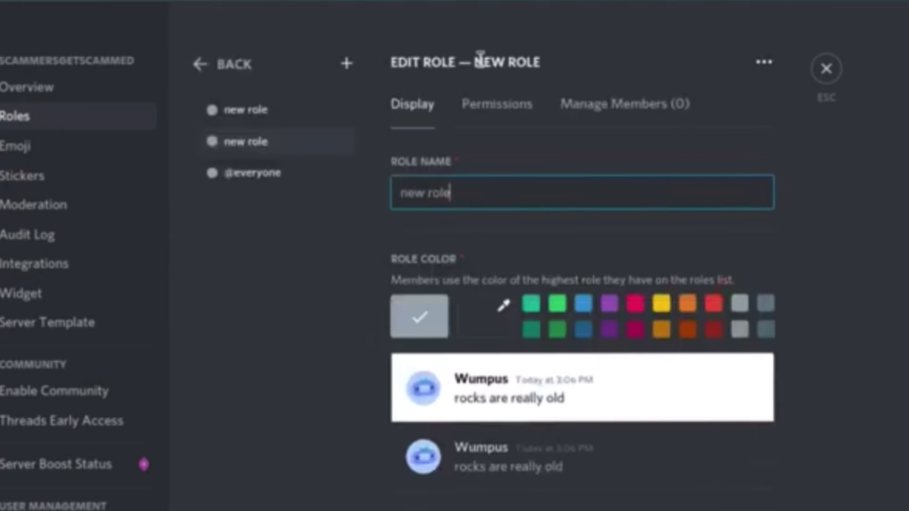
pyautogui.press('BackSpace')
pyautogui.press('BackSpace')
pyautogui.press('BackSpace')
pyautogui.press('BackSpace')
pyautogui.press('BackSpace')
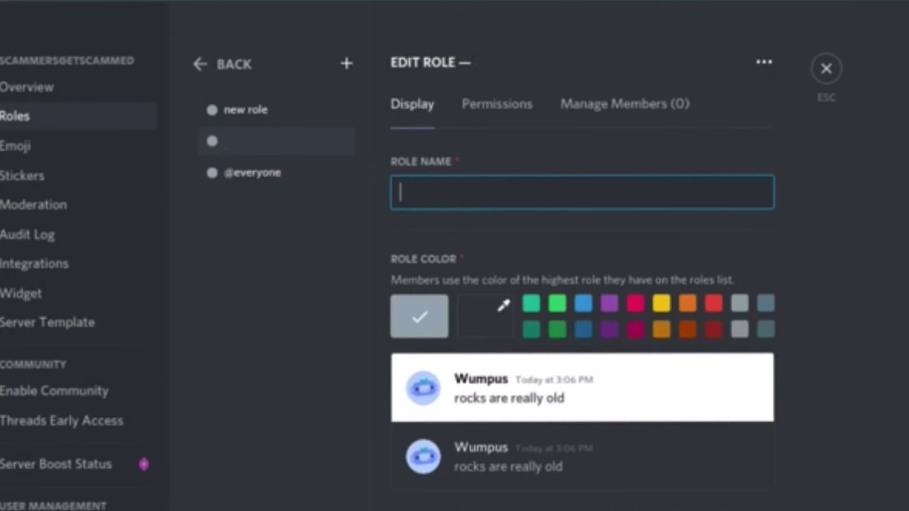
pyautogui.write('MEm')
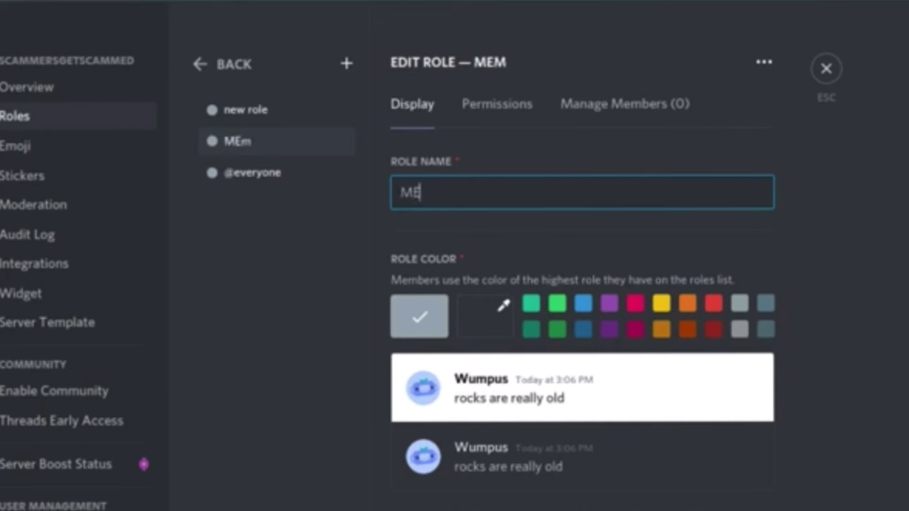
pyautogui.press('BackSpace')
pyautogui.press('BackSpace')
pyautogui.write('NEwc')
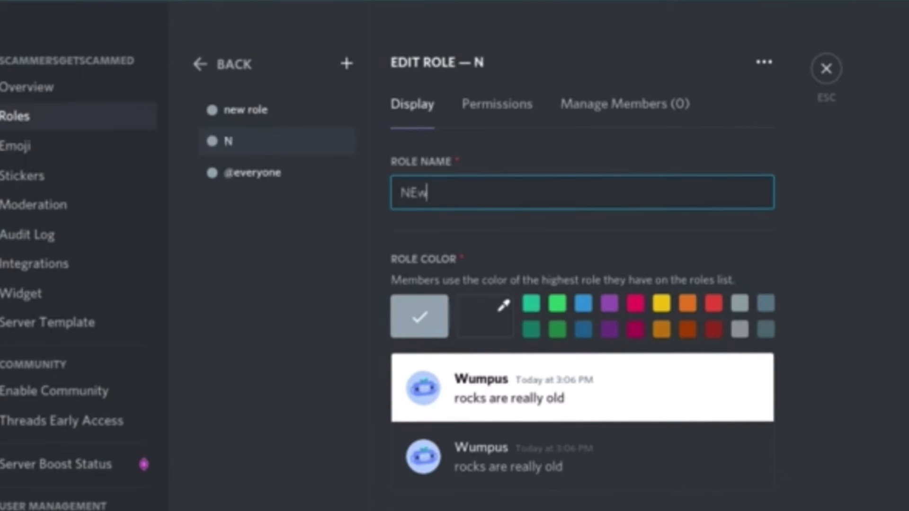
pyautogui.press('BackSpace')
pyautogui.press('BackSpace')
pyautogui.write('ew')
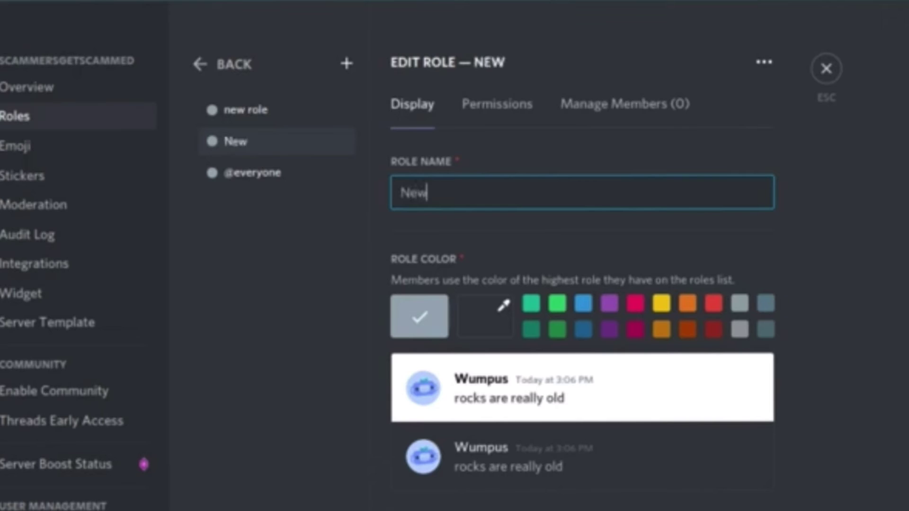
pyautogui.write('comers')
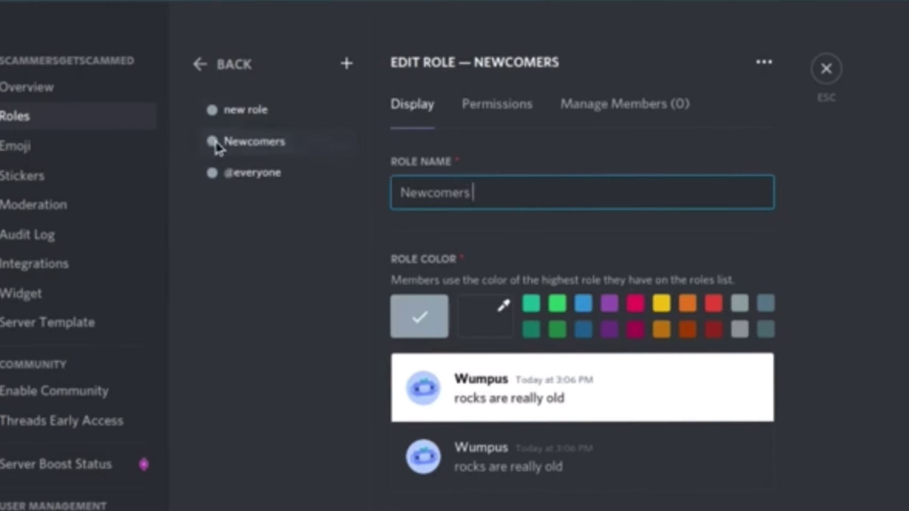
pyautogui.click(217, 144)
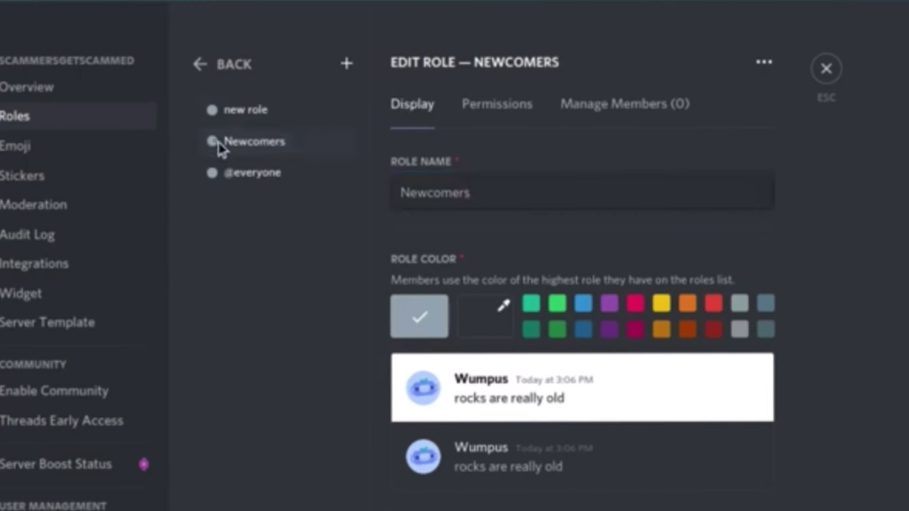
# Give the Newcomers role the teal colour swatch and retype its name as Newcomers
pyautogui.click(489, 204)
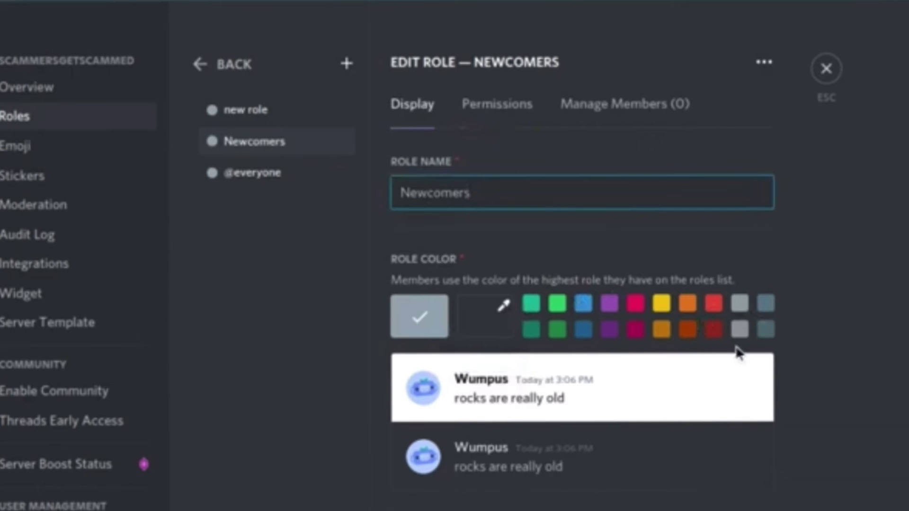
pyautogui.scroll(-1, 553, 318)
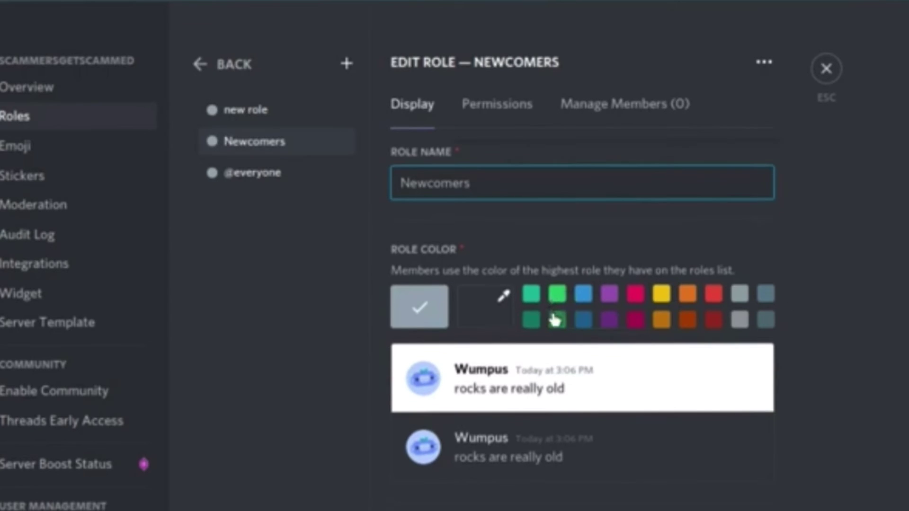
pyautogui.click(532, 298)
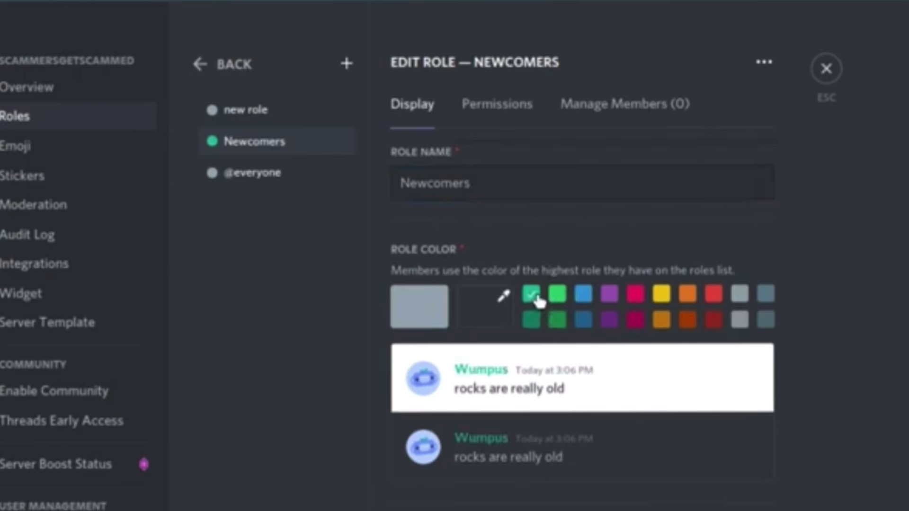
pyautogui.moveTo(478, 189); pyautogui.dragTo(394, 179)
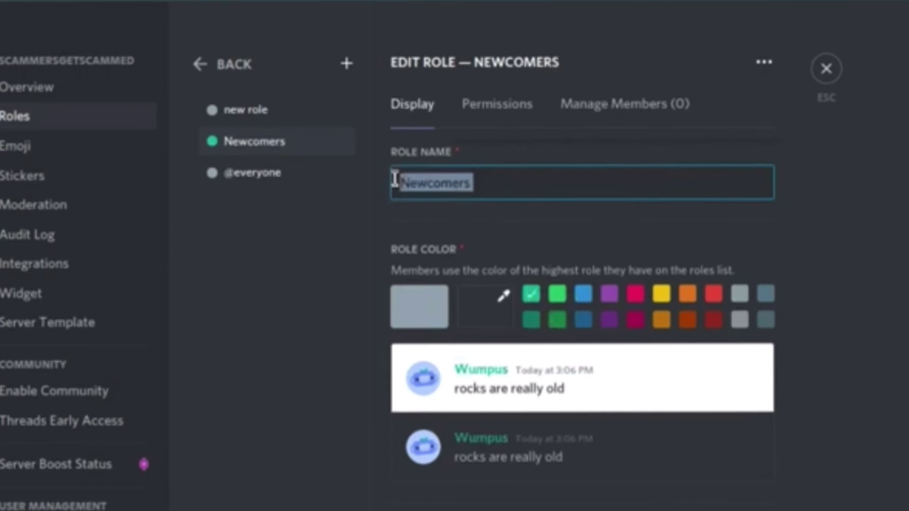
pyautogui.press('BackSpace')
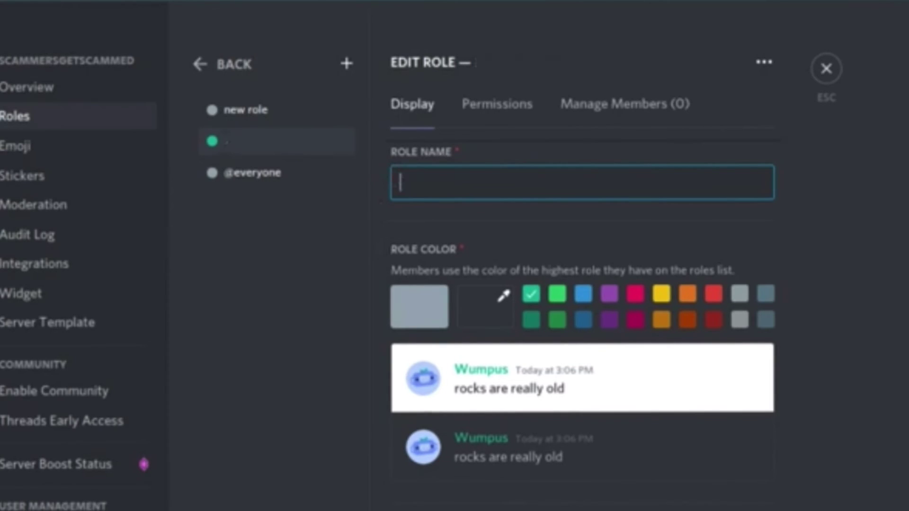
pyautogui.write('New')
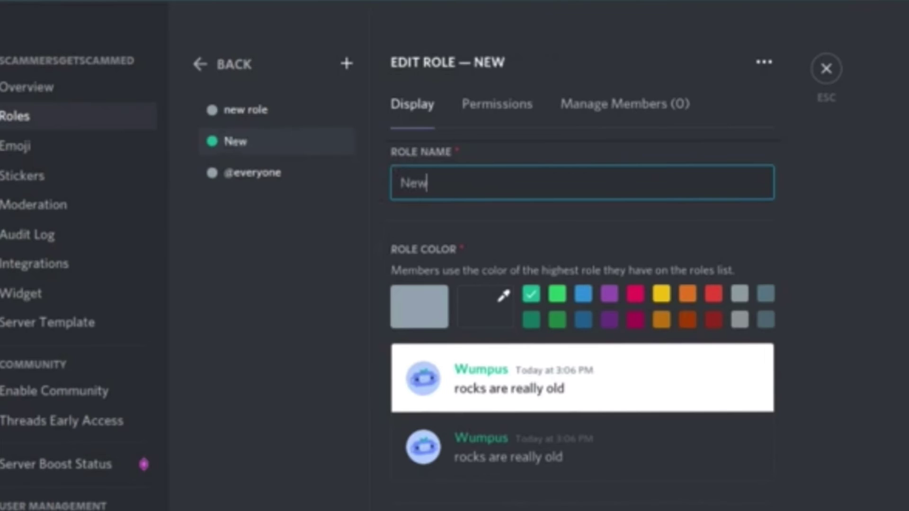
pyautogui.write('comers')
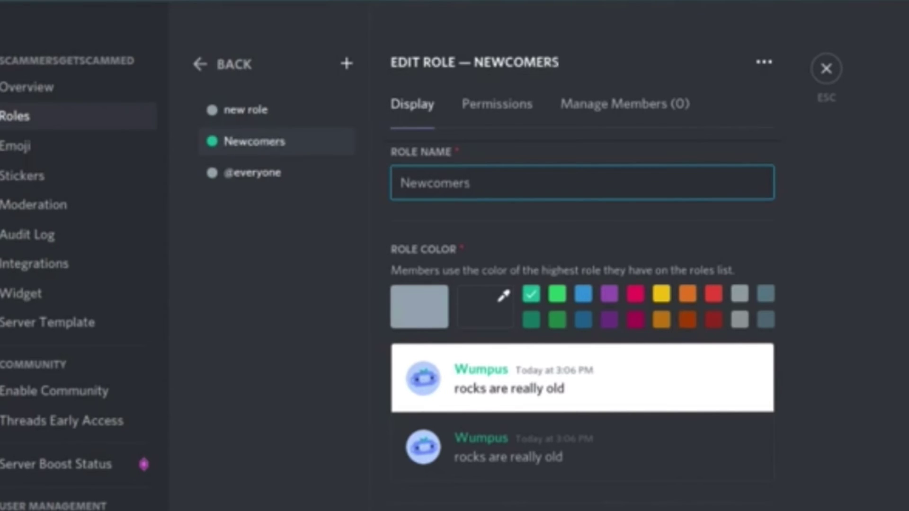
# Try dark green and custom colours, then settle the role colour back on teal green
pyautogui.click(531, 322)
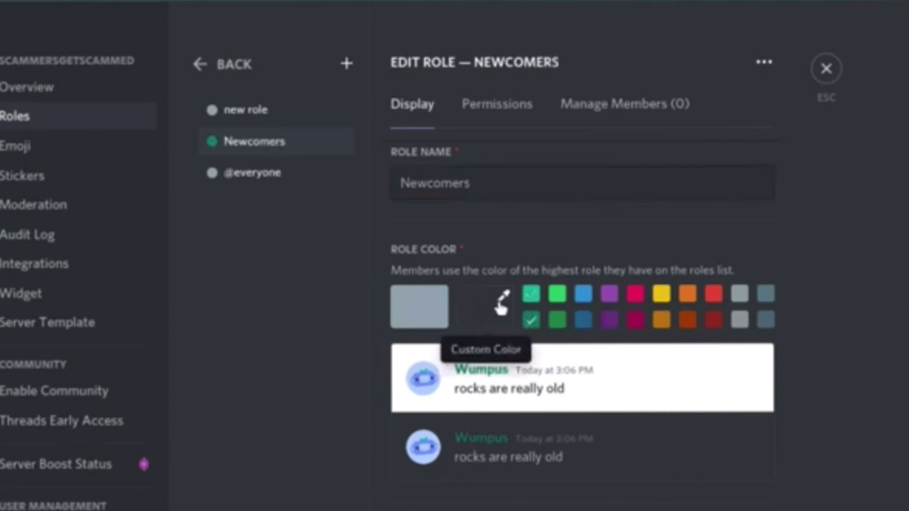
pyautogui.click(473, 316)
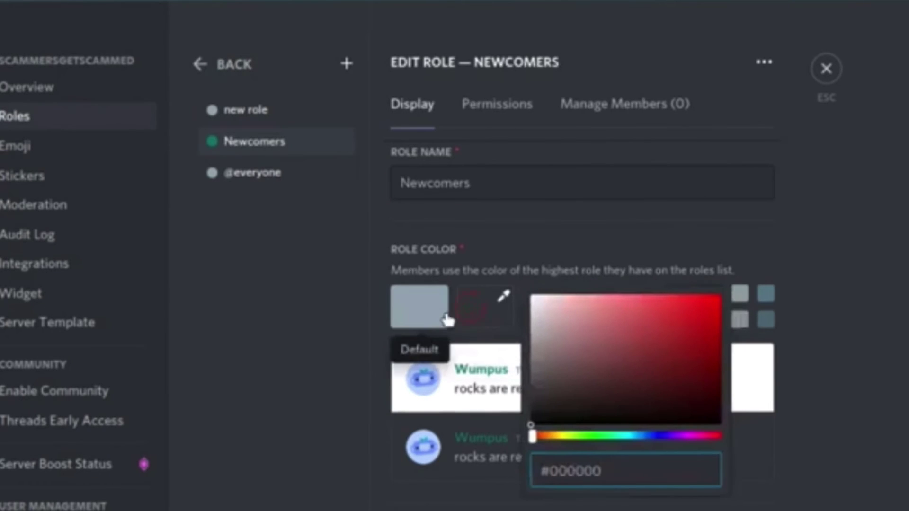
pyautogui.click(417, 301)
pyautogui.click(532, 296)
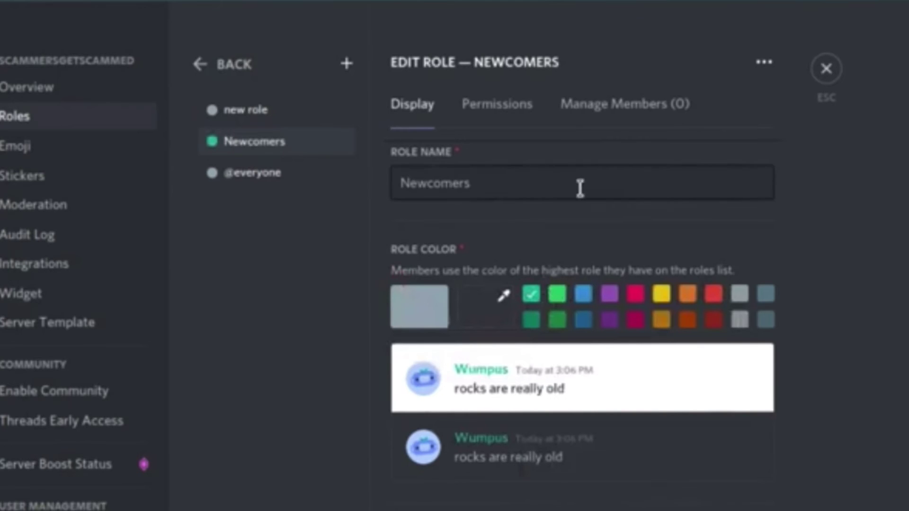
# Enable 'Display role members separately' and preview the server as the Newcomers role
pyautogui.scroll(-2, 547, 463)
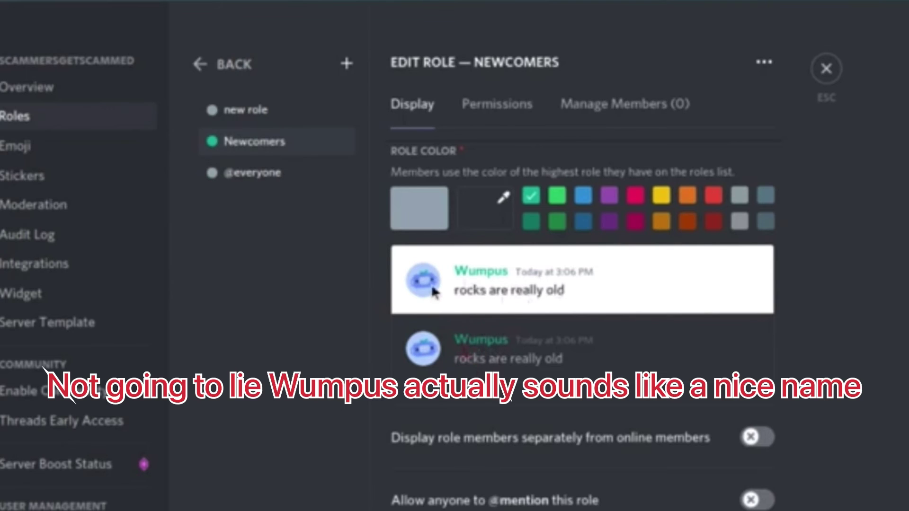
pyautogui.scroll(-1, 452, 306)
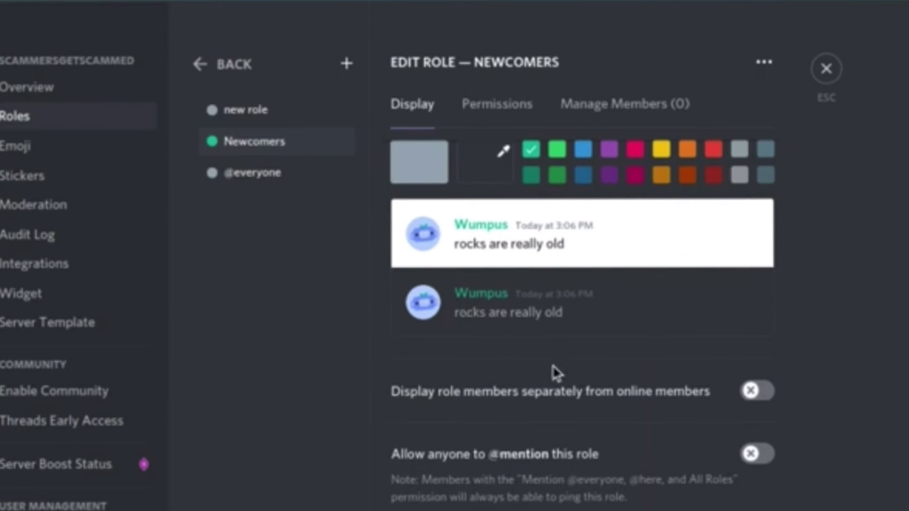
pyautogui.scroll(-1, 556, 374)
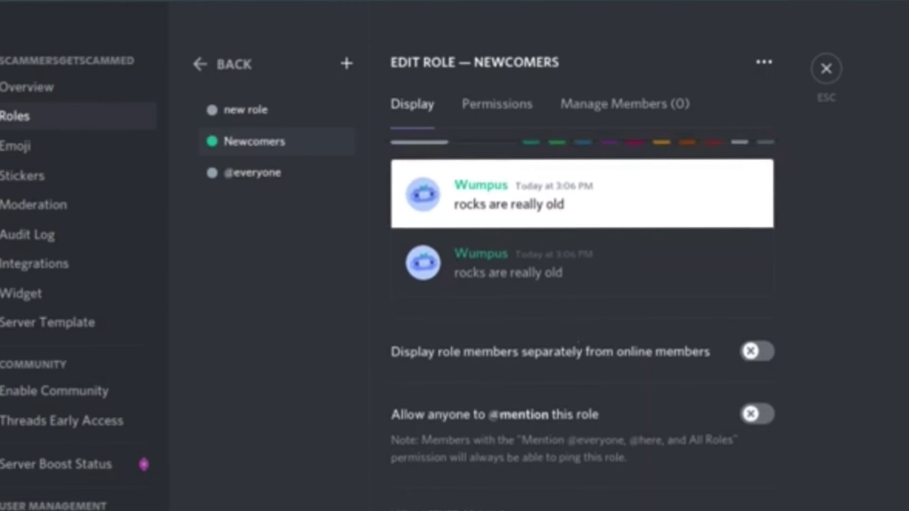
pyautogui.click(750, 360)
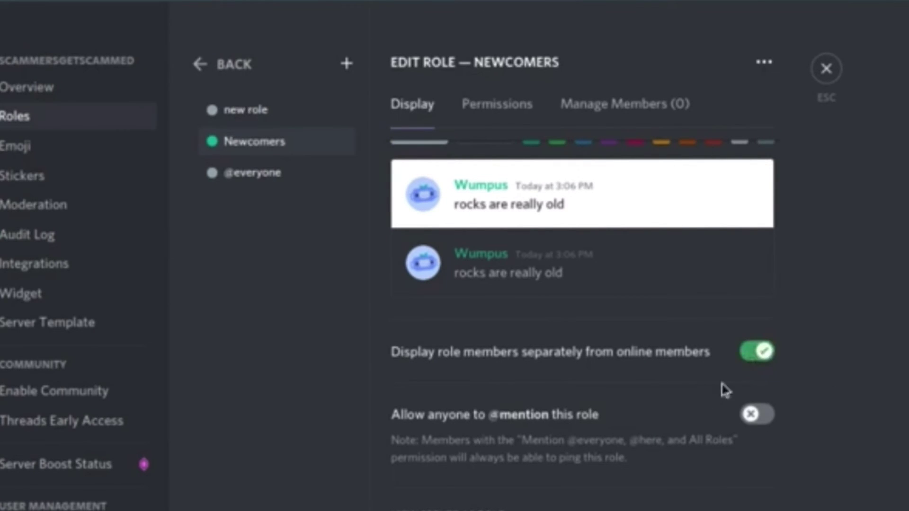
pyautogui.scroll(-1, 527, 404)
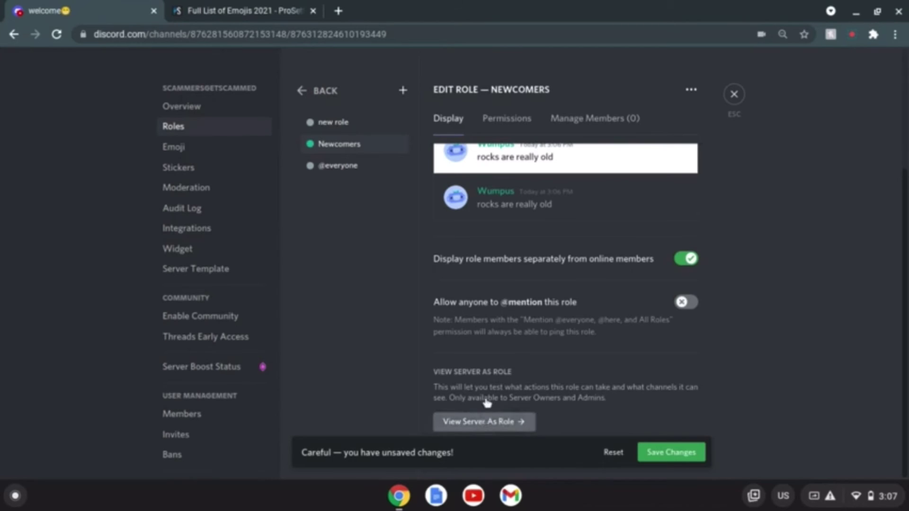
pyautogui.click(502, 420)
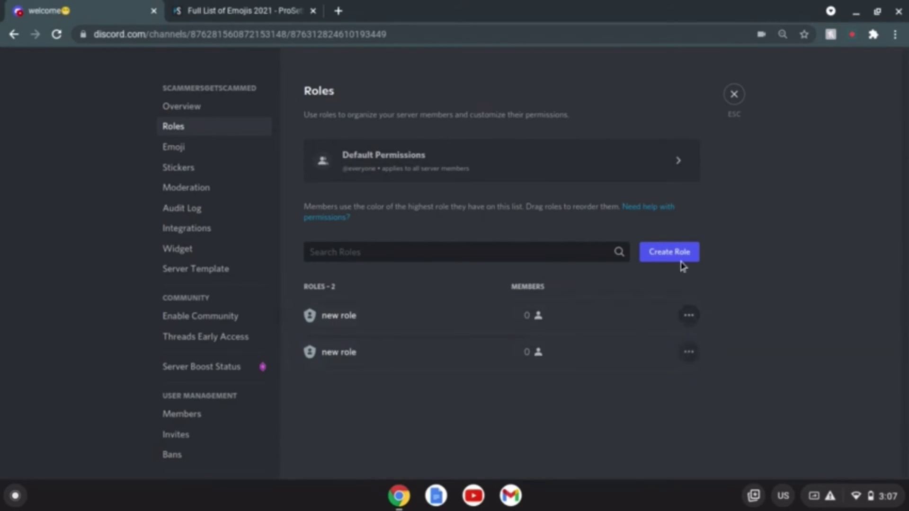
# Rename the first 'new role' to Newcomers and pick the first teal-green colour swatch
pyautogui.click(658, 315)
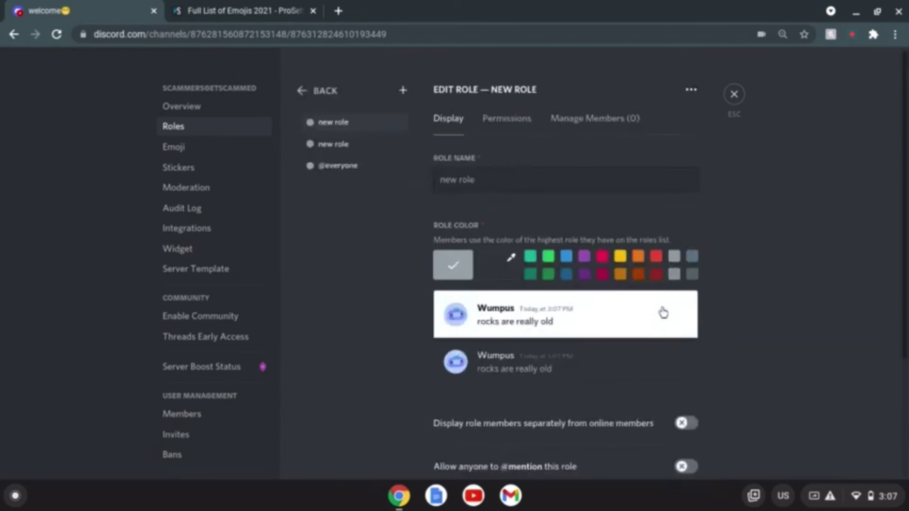
pyautogui.moveTo(493, 178); pyautogui.dragTo(401, 185)
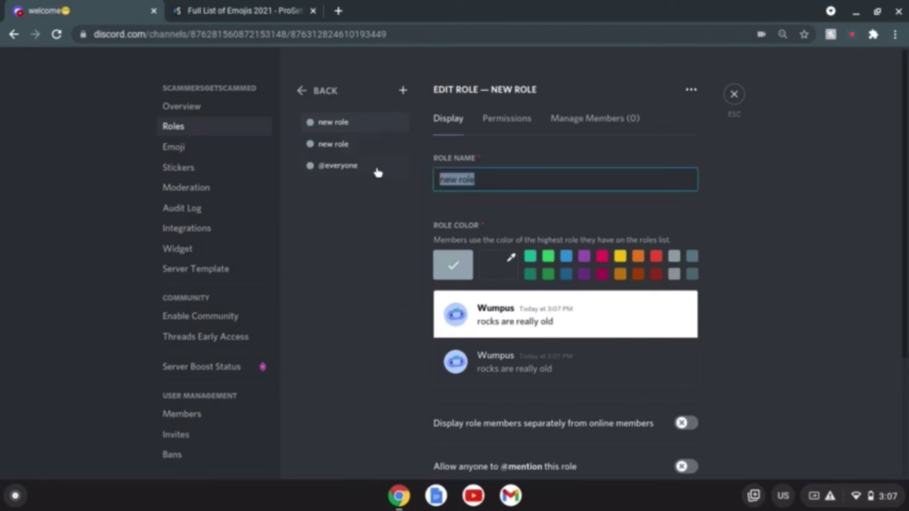
pyautogui.press('BackSpace')
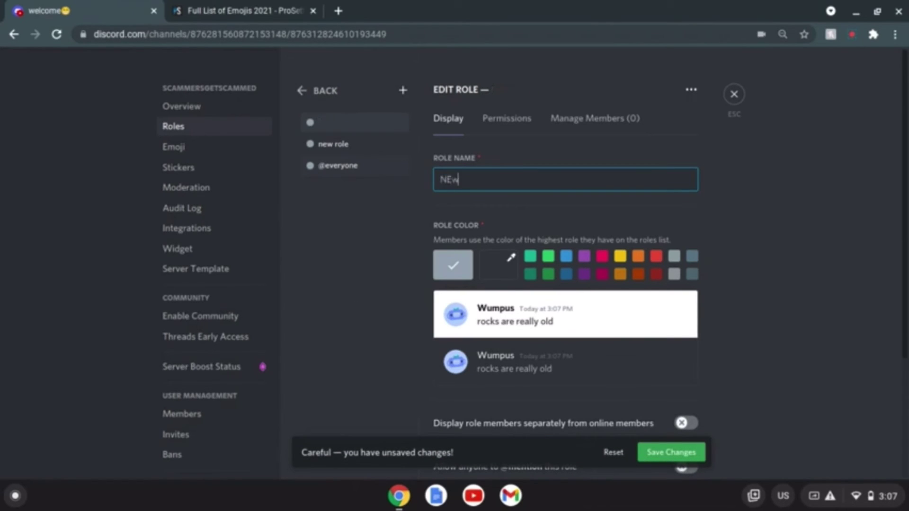
pyautogui.write('c')
pyautogui.press('BackSpace')
pyautogui.press('BackSpace')
pyautogui.press('BackSpace')
pyautogui.write('ewcomerss')
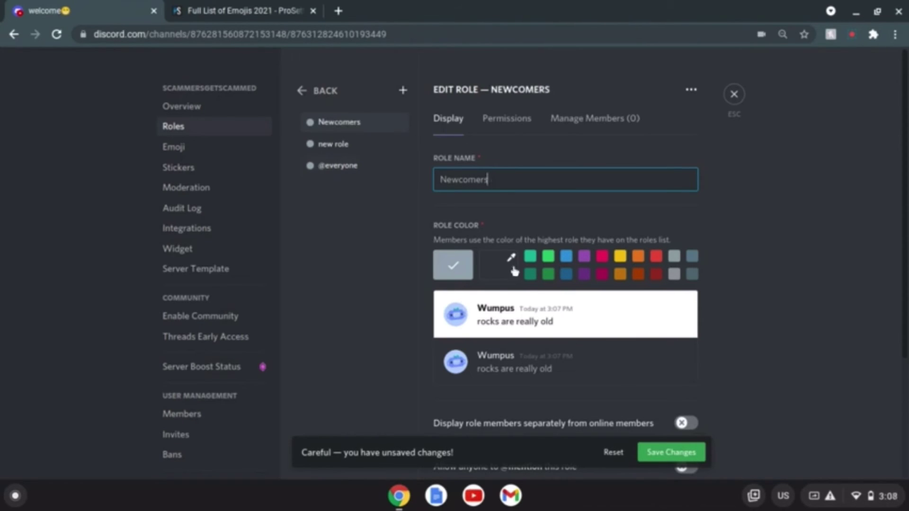
pyautogui.click(528, 261)
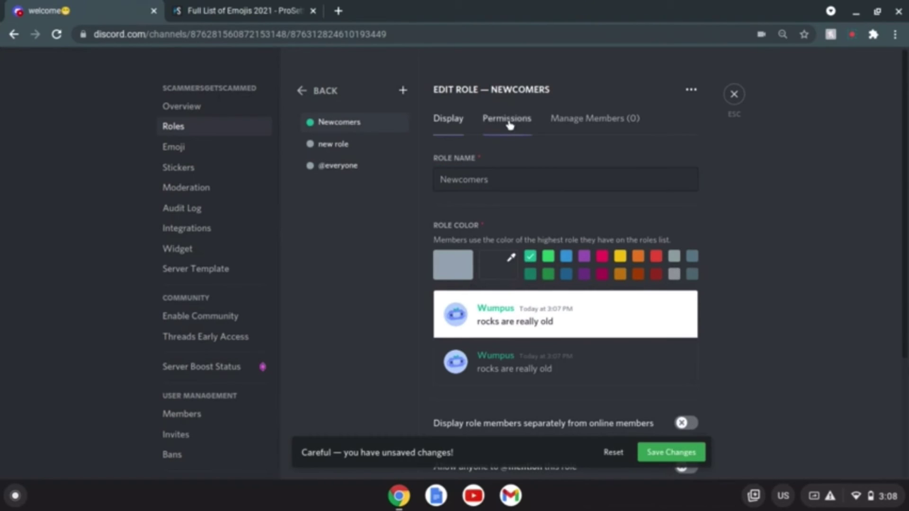
# Scroll through the Newcomers role's Permissions tab toggles
pyautogui.click(514, 138)
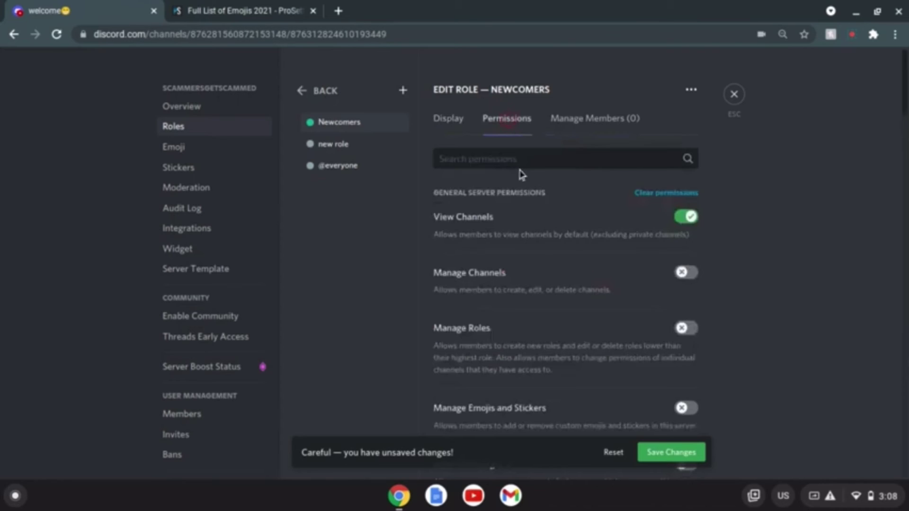
pyautogui.scroll(-5, 604, 260)
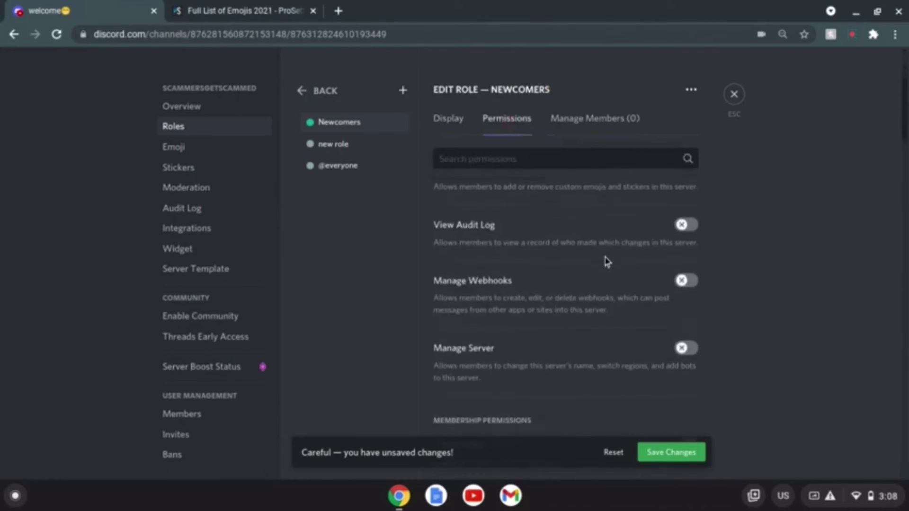
pyautogui.scroll(-15, 606, 262)
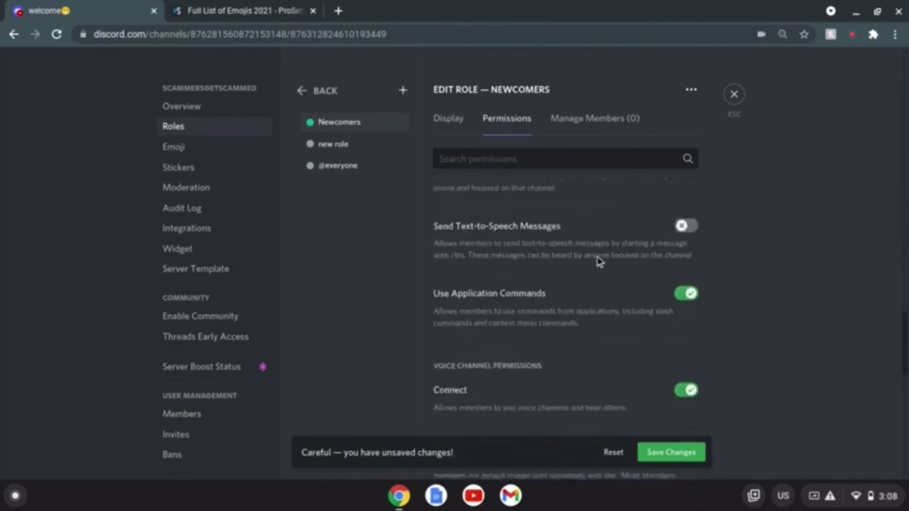
pyautogui.scroll(20, 601, 256)
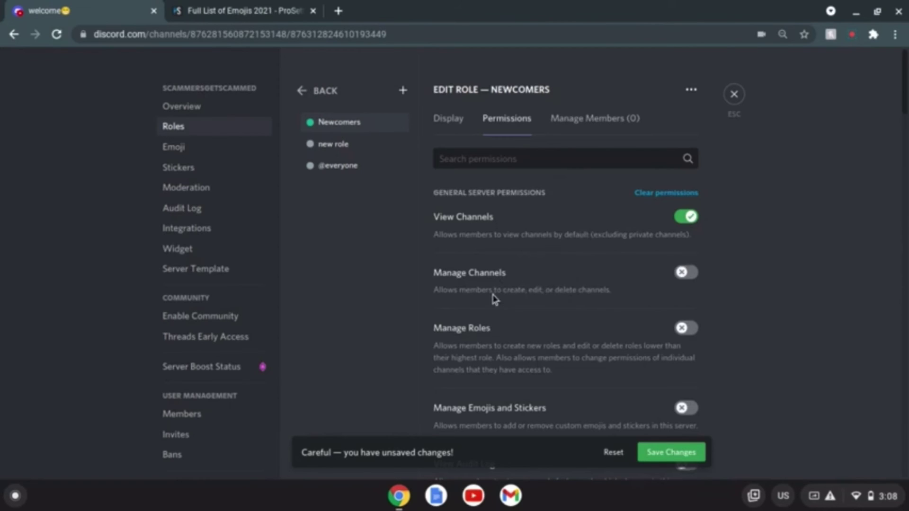
pyautogui.scroll(-1, 492, 299)
pyautogui.scroll(-1, 492, 299)
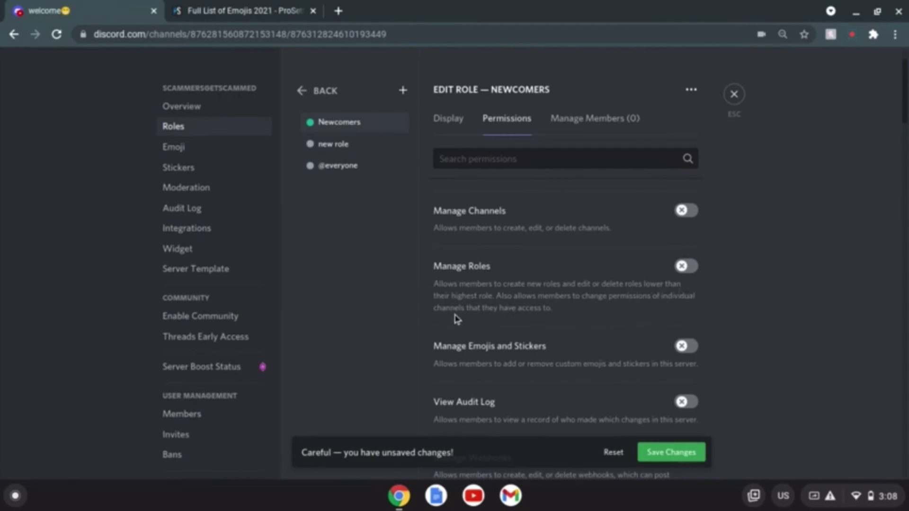
pyautogui.scroll(-1, 549, 283)
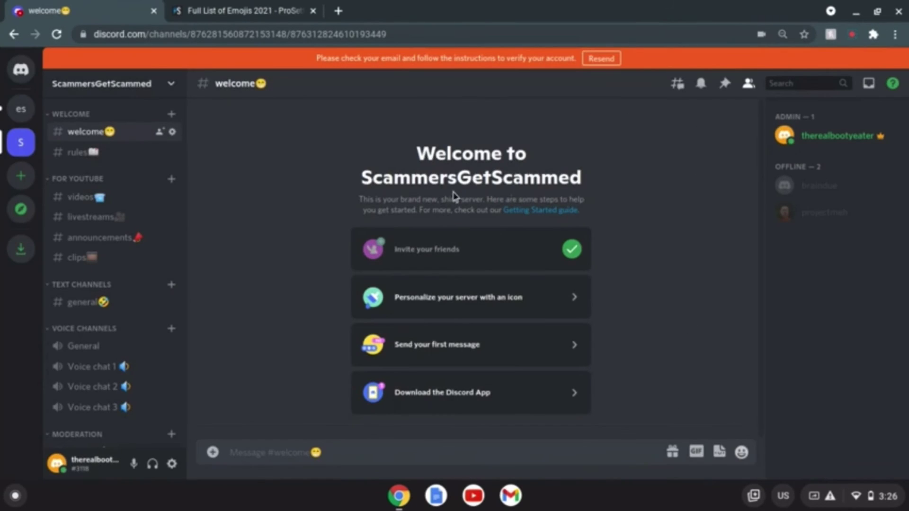
# Show the admin member's profile card with their Admin role from the member list
pyautogui.click(142, 90)
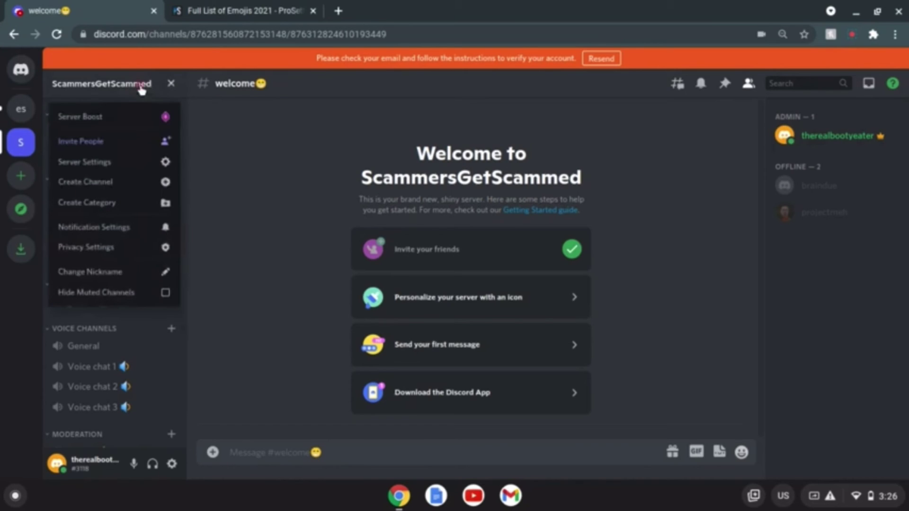
pyautogui.click(327, 139)
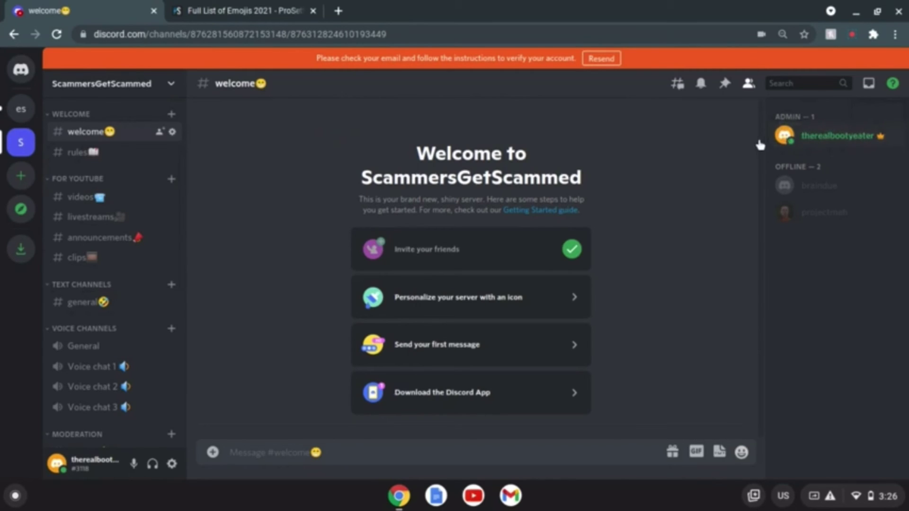
pyautogui.click(807, 142)
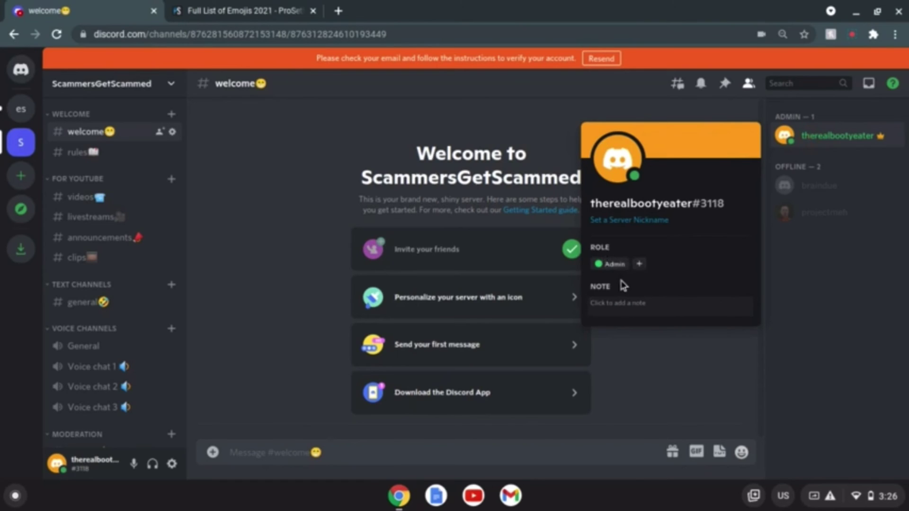
# View the roles addable to the admin via the + beside Admin, then close the card
pyautogui.click(639, 264)
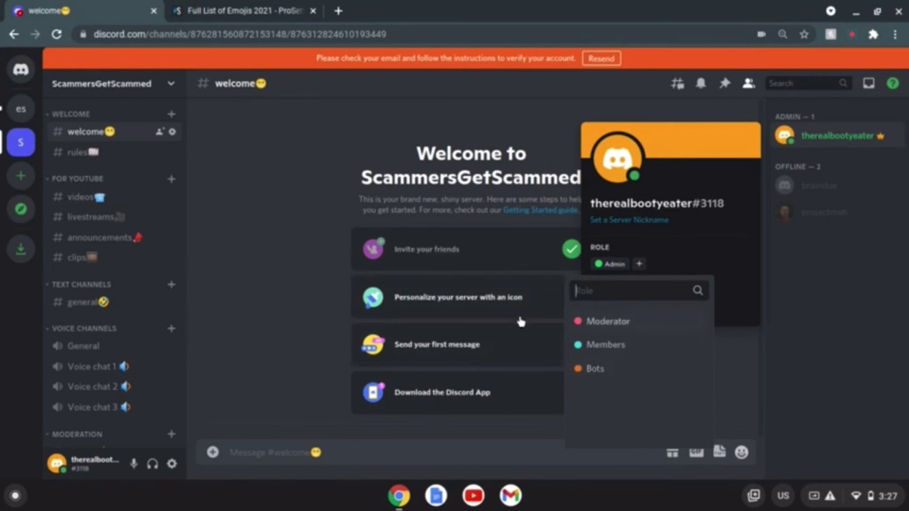
pyautogui.click(239, 188)
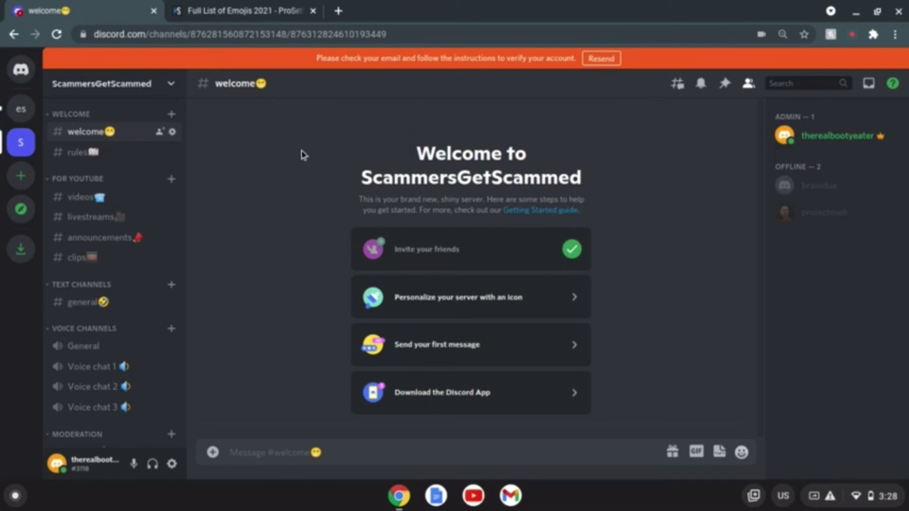
pyautogui.scroll(-2, 137, 261)
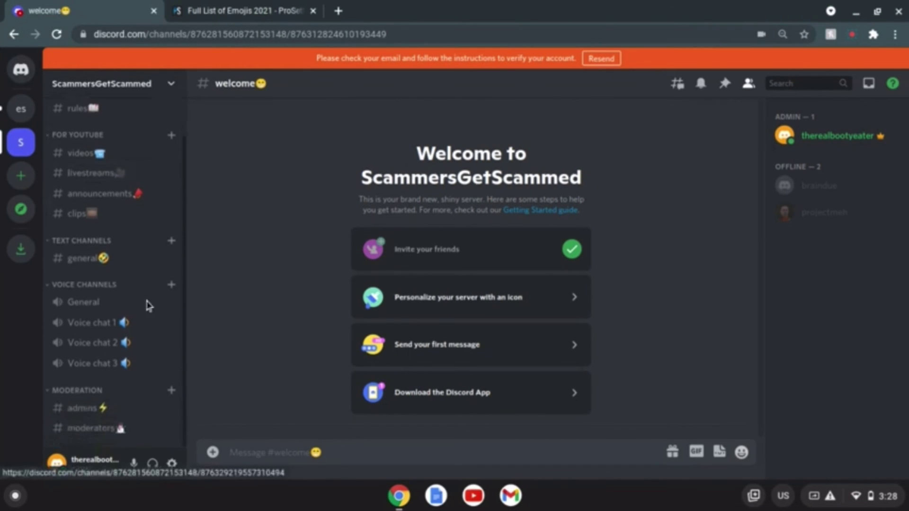
pyautogui.scroll(2, 123, 189)
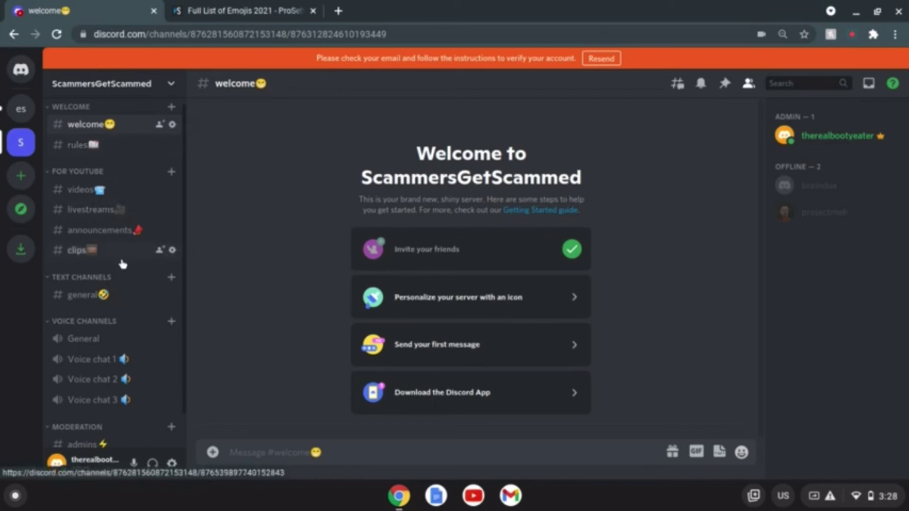
pyautogui.scroll(-2, 108, 291)
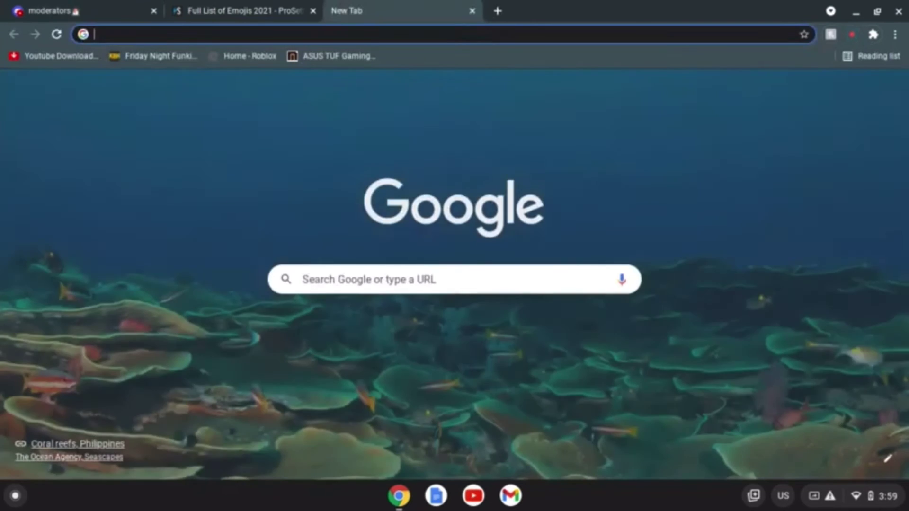
# Search Google for 'Mee6' in a new tab to reach the mee6.xyz site
pyautogui.write('M')
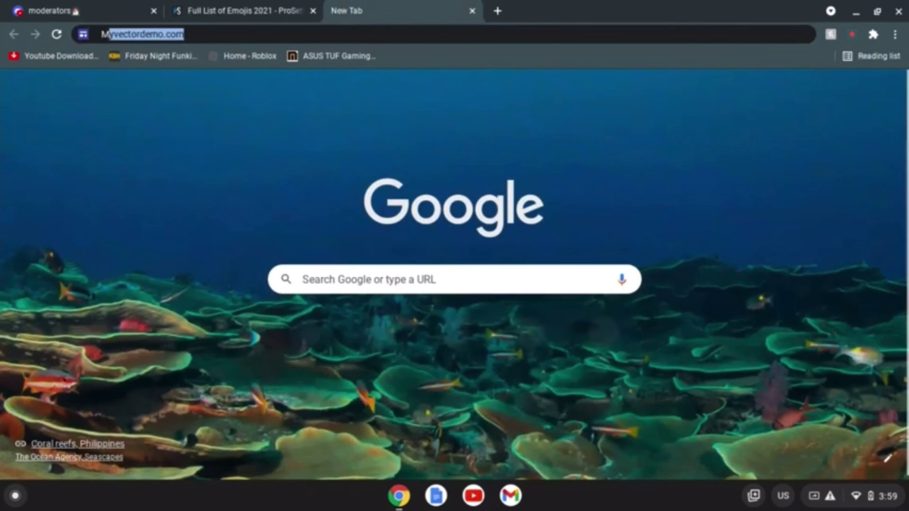
pyautogui.write('ee6')
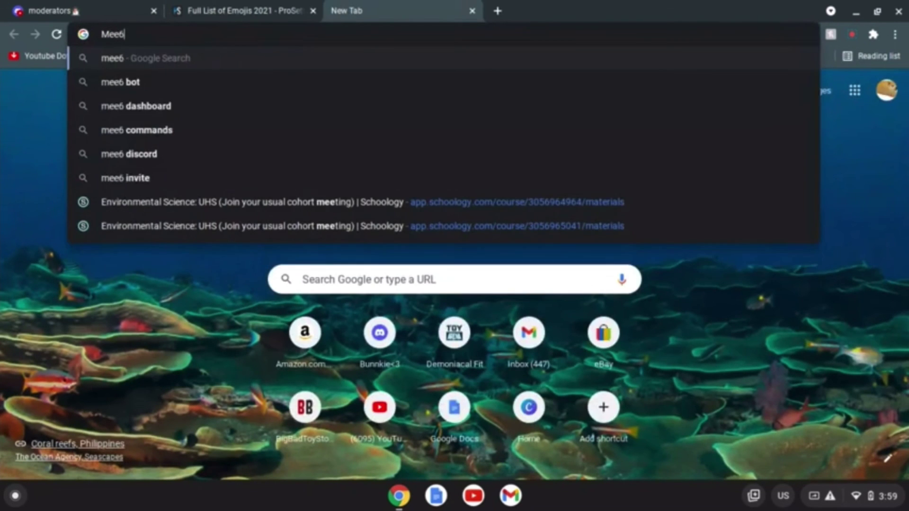
pyautogui.press('Return')
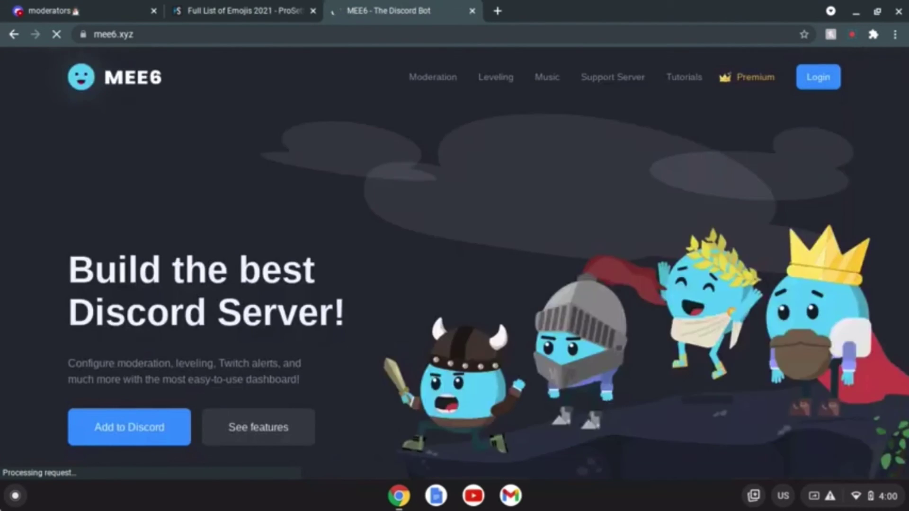
# Choose Add to Discord on mee6.xyz to bring up MEE6's authorization window
pyautogui.click(129, 427)
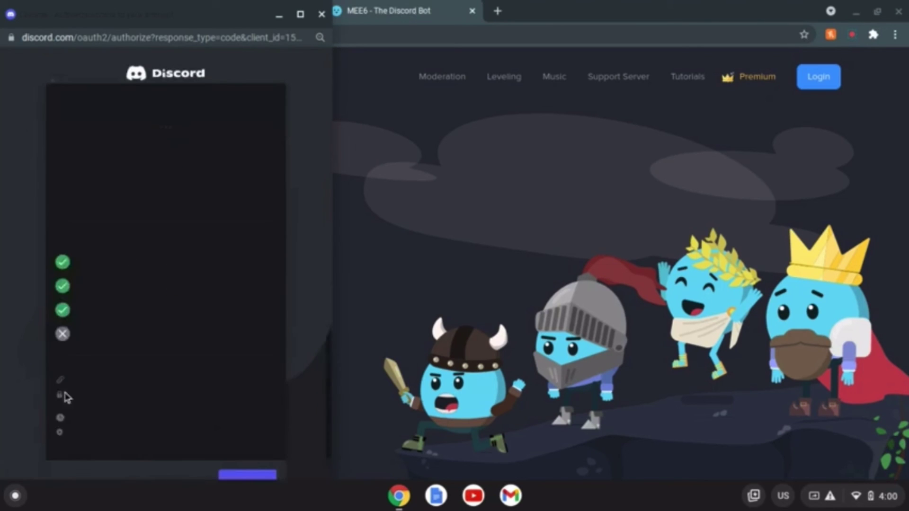
# Authorize MEE6's requested permissions on the Discord account
pyautogui.scroll(-1, 144, 331)
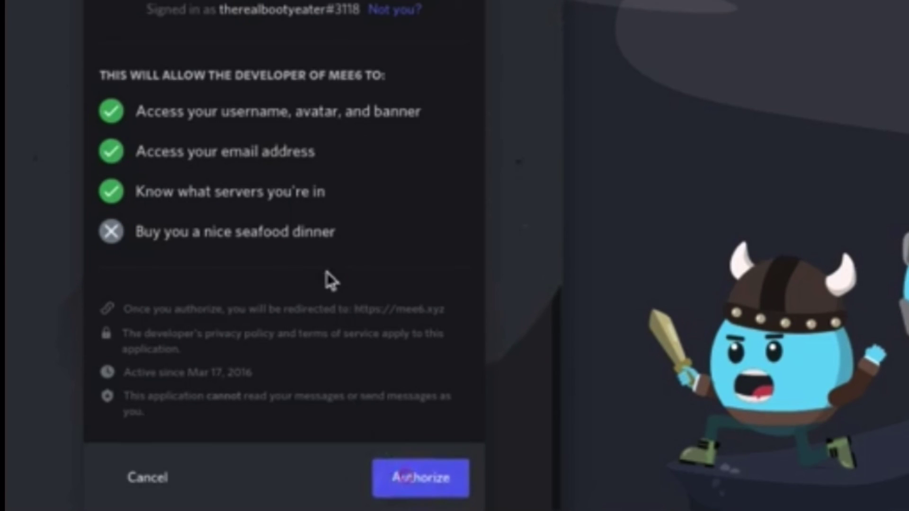
pyautogui.click(450, 460)
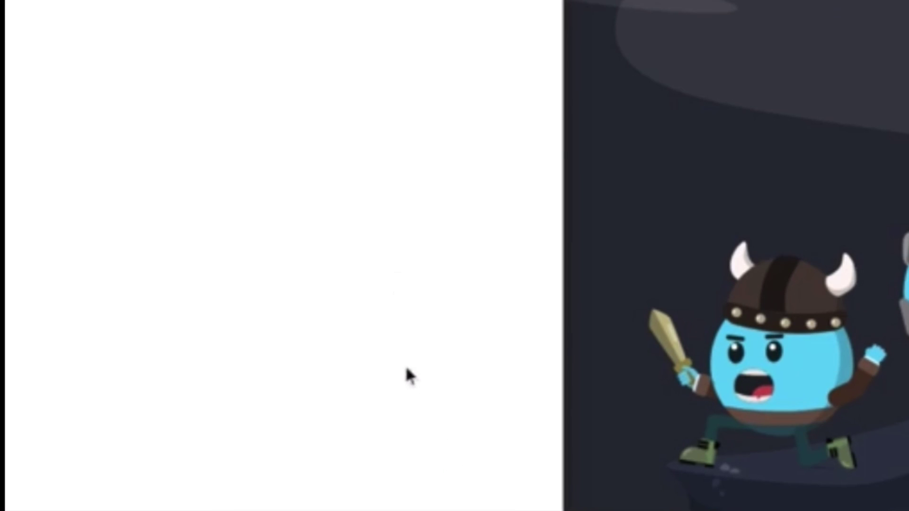